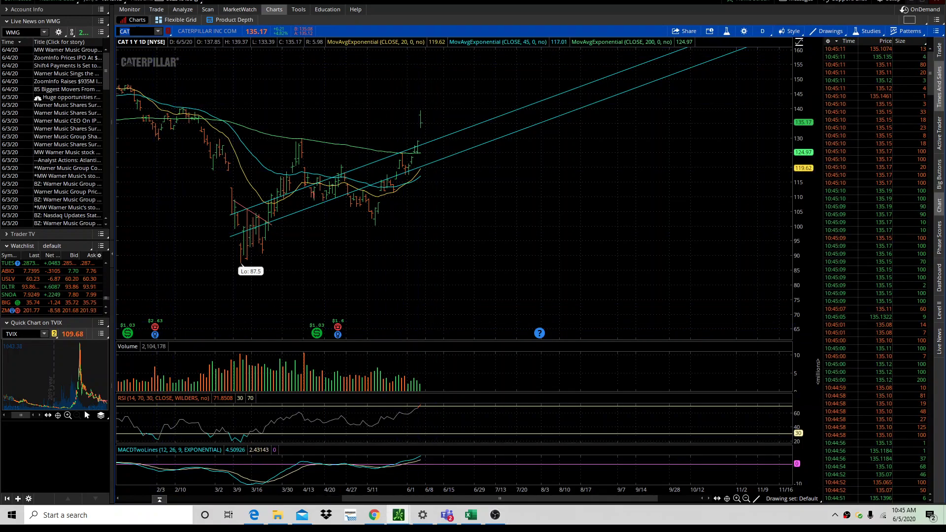
Load the SPY daily chart and zoom in on the price bars from January 2020 onward.
{"action": "type", "text": "Y"}
{"action": "key", "text": "Return"}
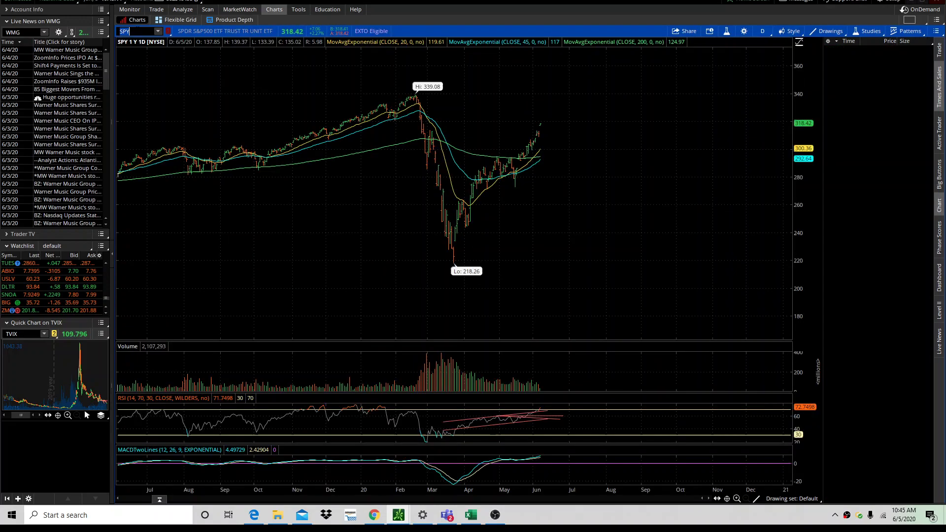
{"action": "left_click_drag", "start_coordinate": [373, 251], "coordinate": [758, 212]}
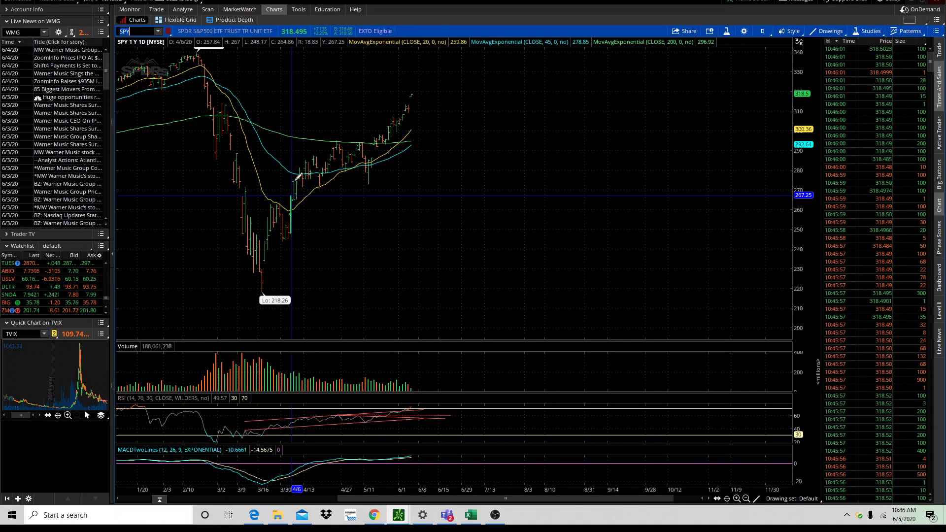
Draw a descending trendline on the SPY price chart from about 277 in mid-April to about 232 in late June.
{"action": "left_click", "coordinate": [310, 175]}
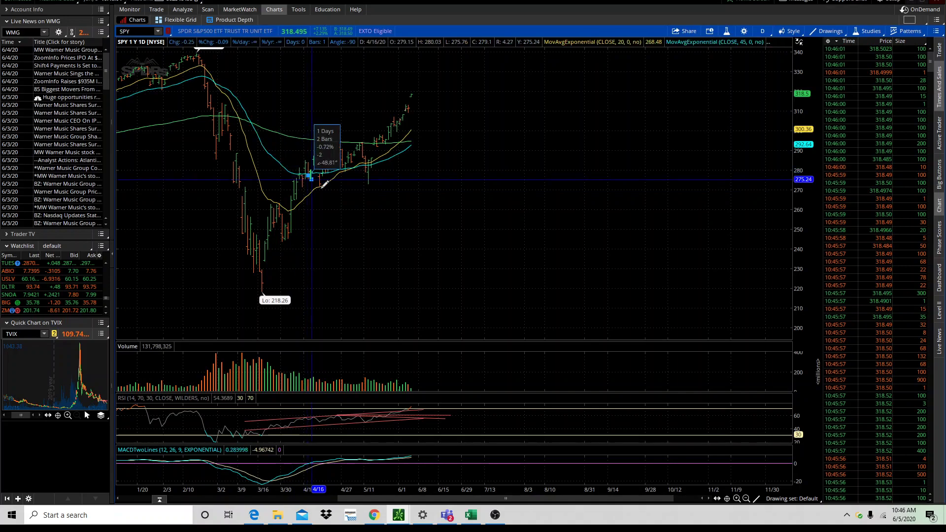
{"action": "left_click", "coordinate": [456, 264]}
{"action": "left_click", "coordinate": [356, 147]}
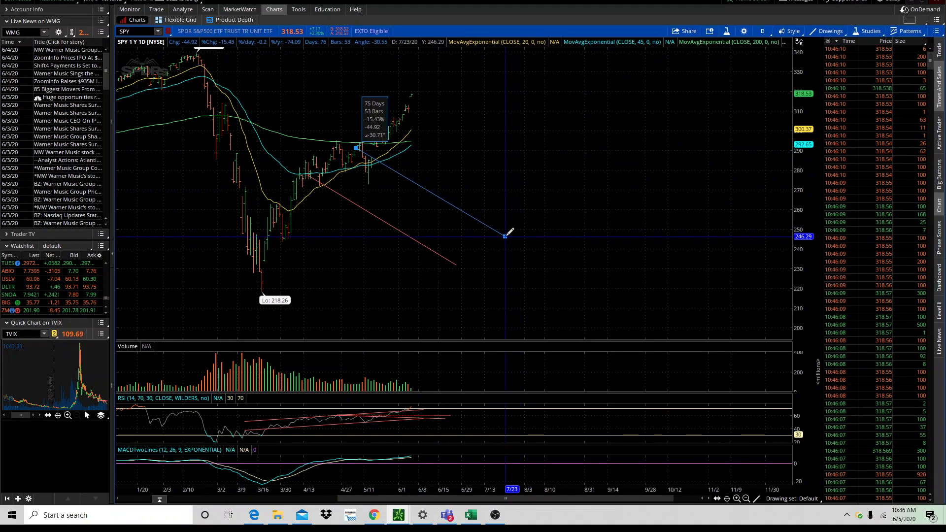
{"action": "right_click", "coordinate": [509, 238]}
Remove the descending trendline from the SPY price chart.
{"action": "right_click", "coordinate": [419, 240]}
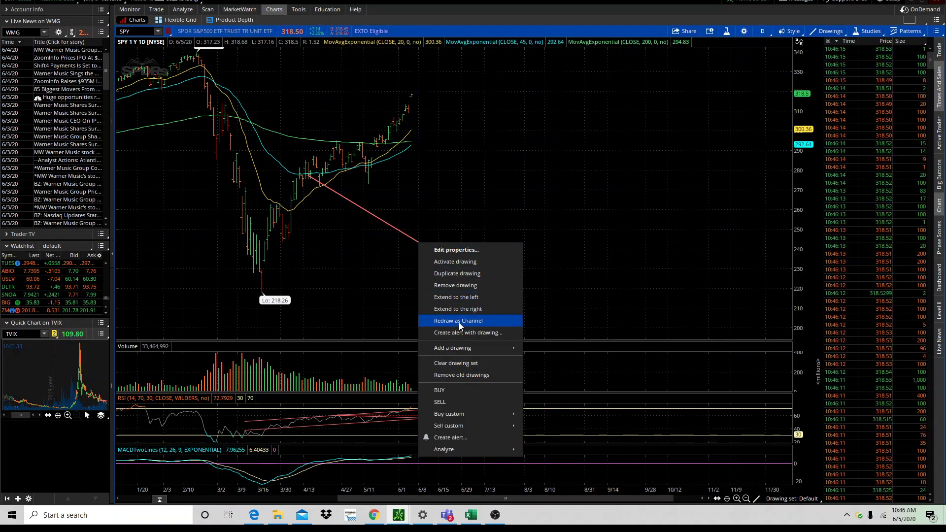
{"action": "right_click", "coordinate": [400, 234]}
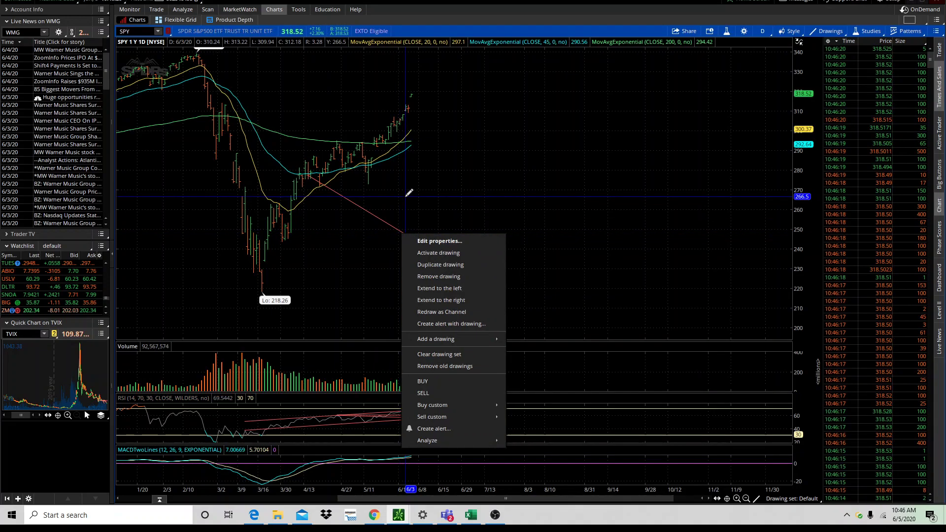
{"action": "right_click", "coordinate": [367, 214]}
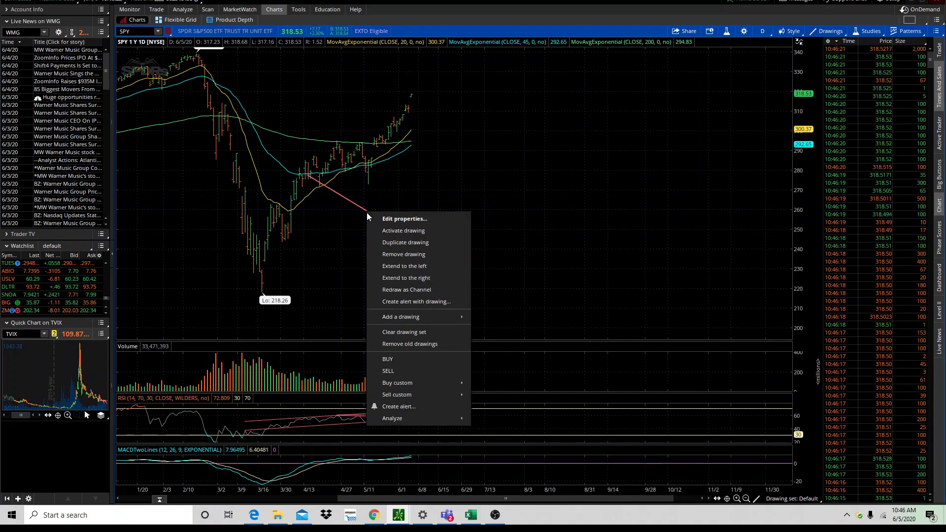
{"action": "left_click", "coordinate": [397, 254]}
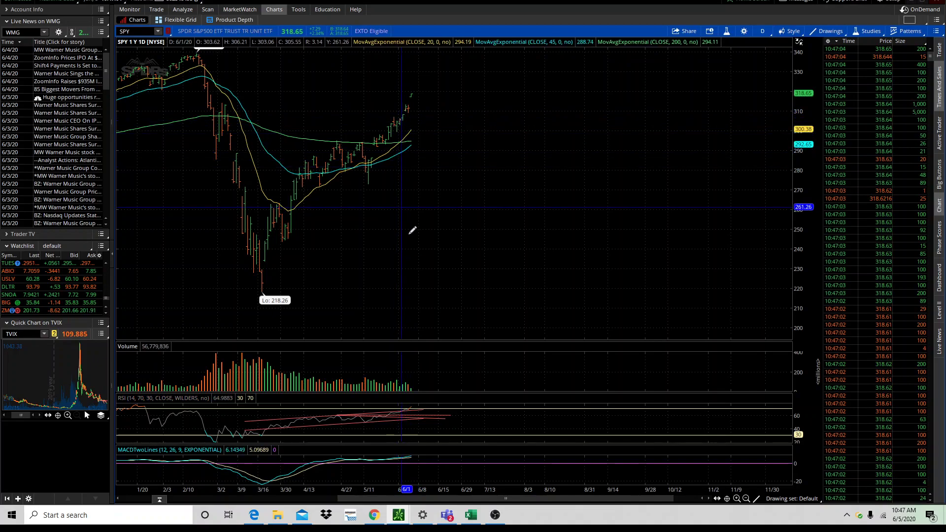
Add the McClellanOscillator study from Market Strength Studies to the SPY chart.
{"action": "left_click", "coordinate": [857, 31]}
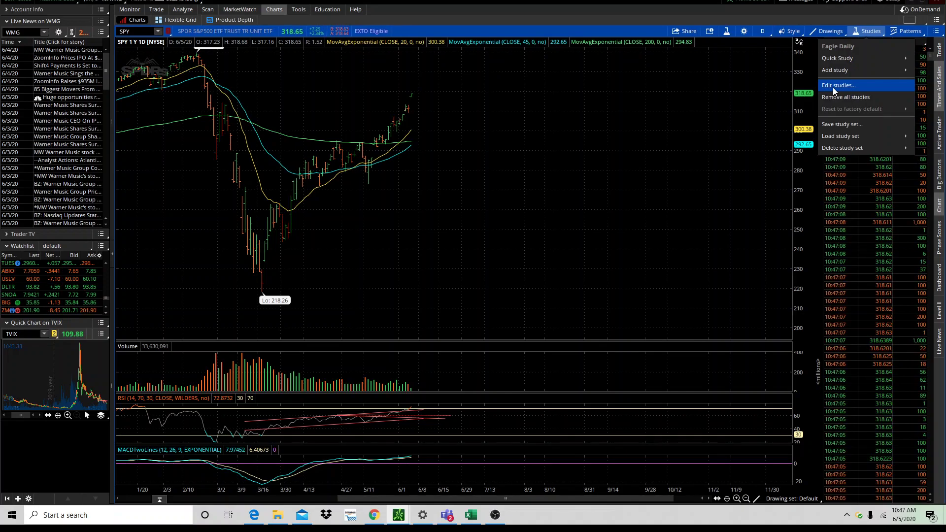
{"action": "mouse_move", "coordinate": [838, 70]}
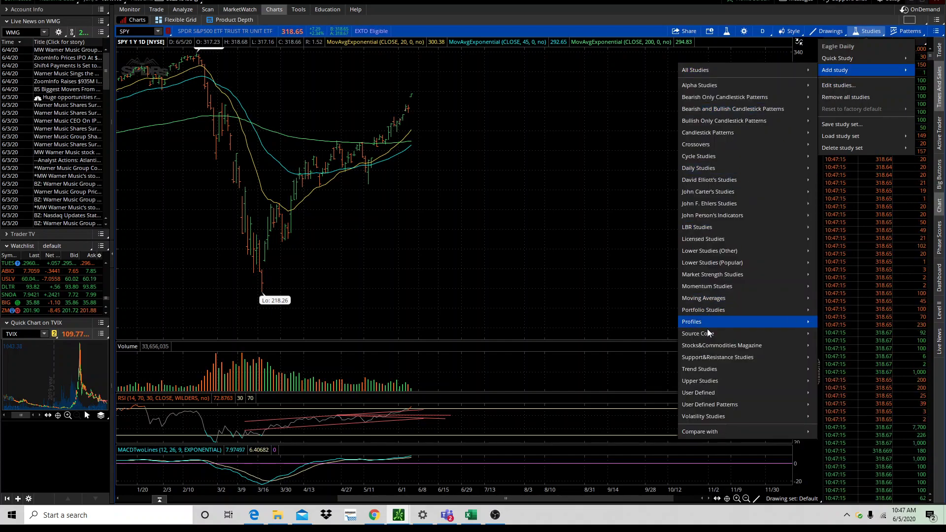
{"action": "mouse_move", "coordinate": [707, 347]}
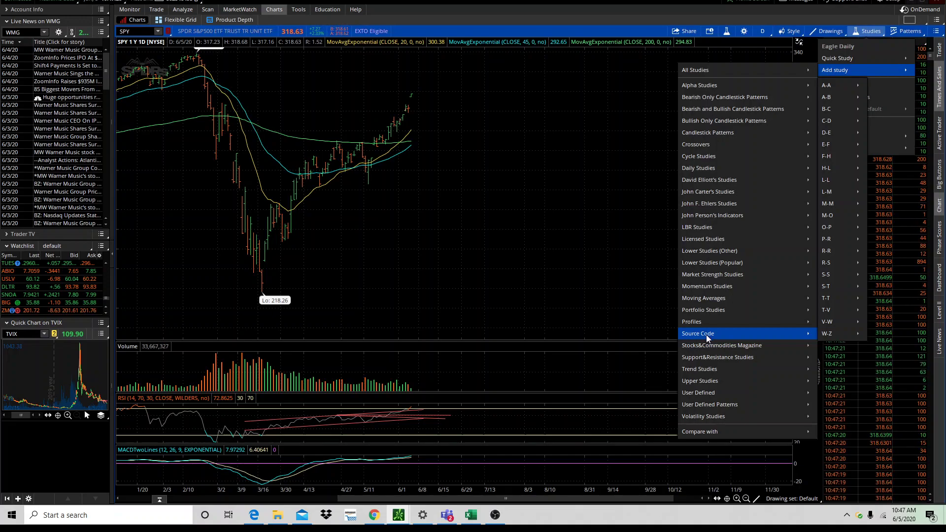
{"action": "mouse_move", "coordinate": [708, 292]}
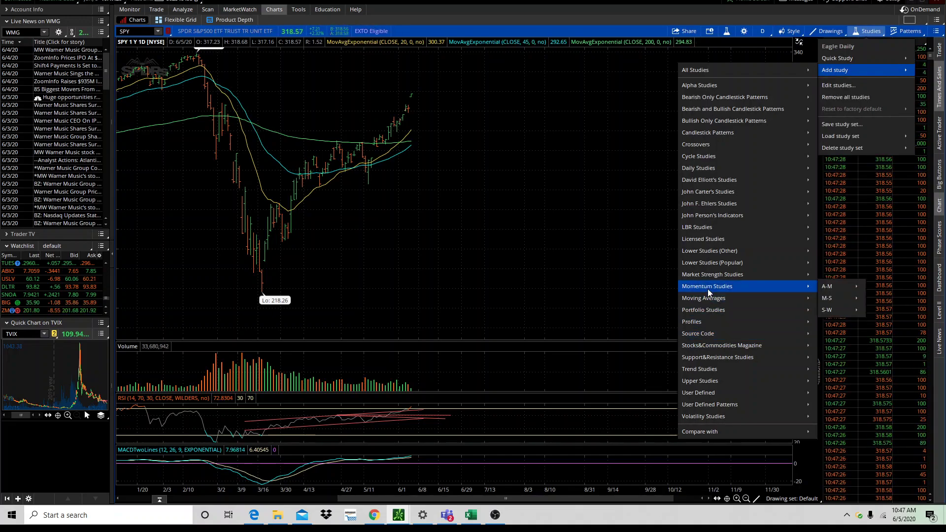
{"action": "mouse_move", "coordinate": [771, 276]}
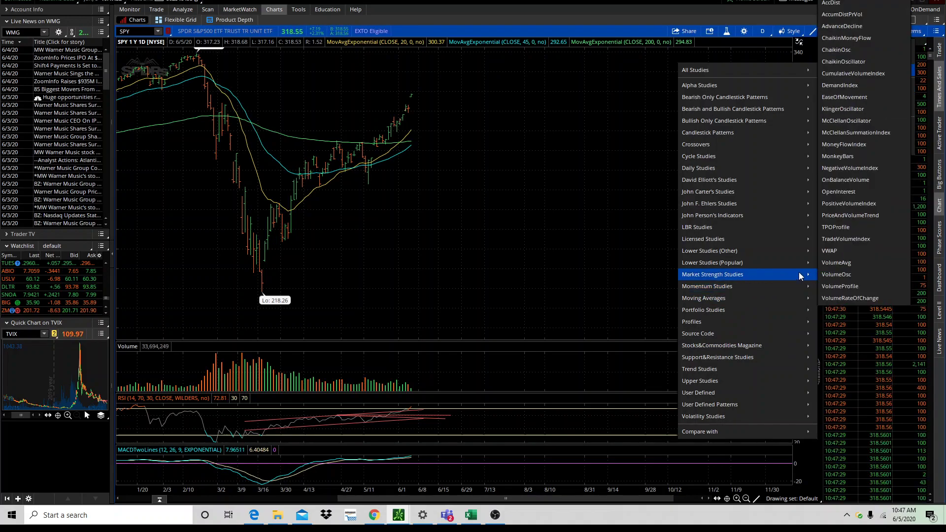
{"action": "left_click", "coordinate": [849, 129]}
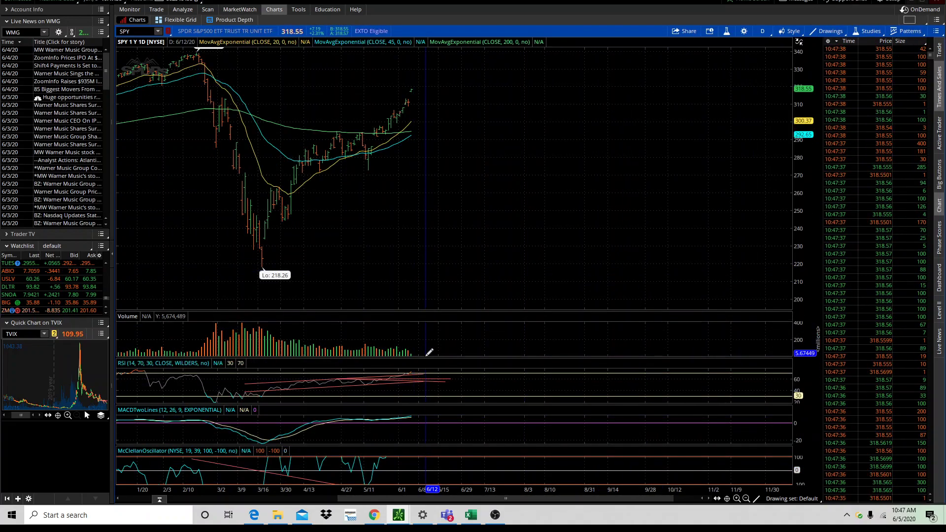
Enlarge the RSI, MACDTwoLines and McClellanOscillator panes one after another, shrinking the price pane.
{"action": "left_click_drag", "start_coordinate": [425, 359], "coordinate": [430, 223]}
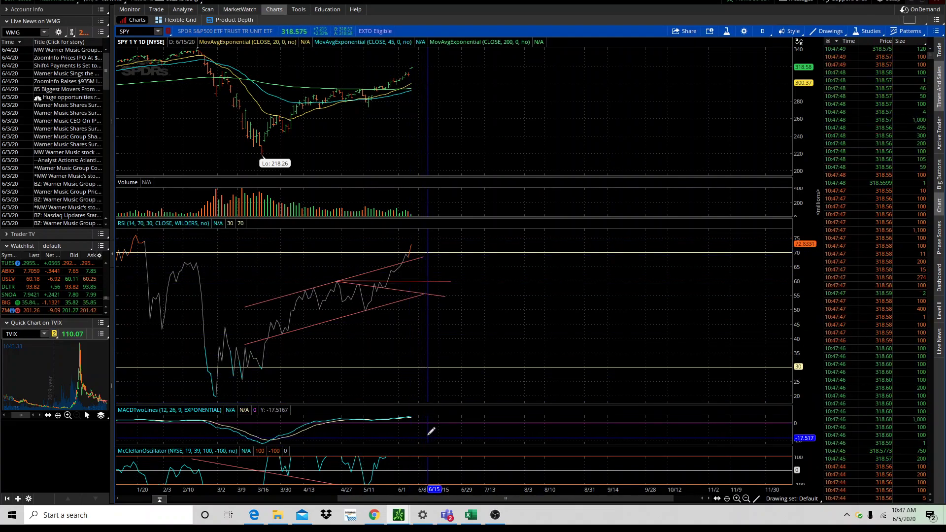
{"action": "left_click_drag", "start_coordinate": [433, 404], "coordinate": [433, 311]}
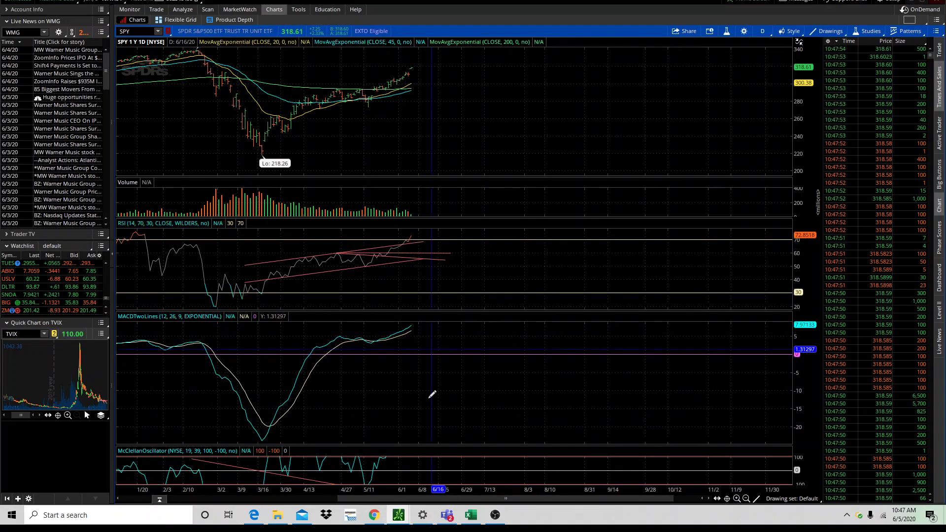
{"action": "left_click_drag", "start_coordinate": [421, 449], "coordinate": [424, 356]}
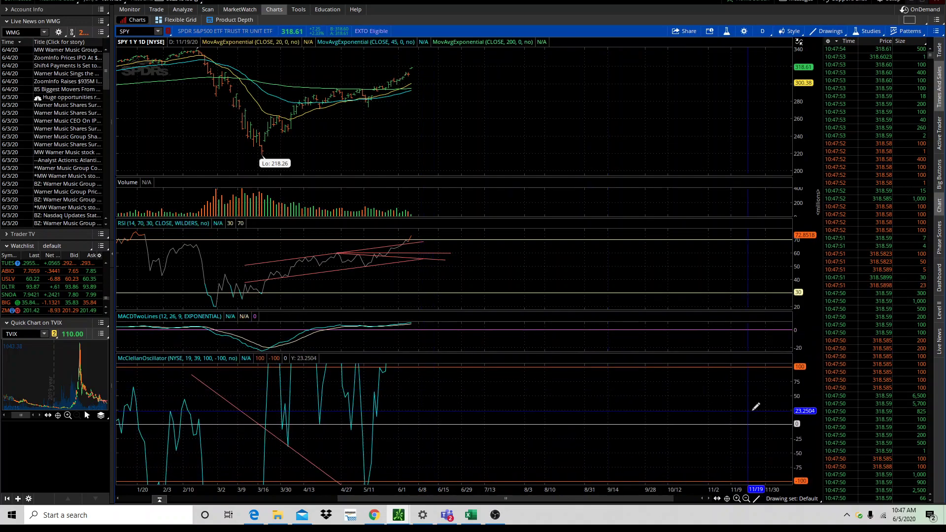
Compress the McClellanOscillator's vertical scale and draw a descending trendline from its 4/29 peak near 310 to about -100 around 6/1.
{"action": "left_click_drag", "start_coordinate": [800, 396], "coordinate": [806, 436]}
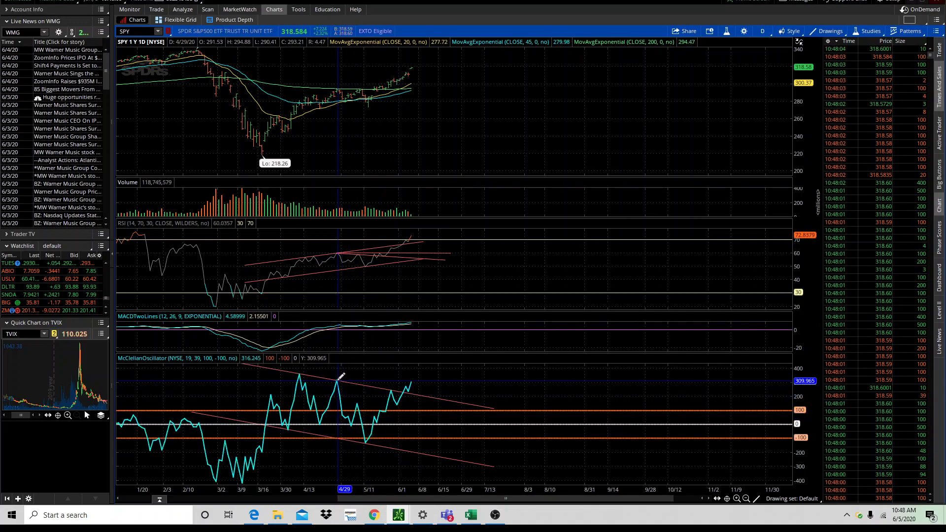
{"action": "mouse_move", "coordinate": [337, 380]}
{"action": "left_mouse_down"}
{"action": "mouse_move", "coordinate": [400, 422]}
{"action": "mouse_move", "coordinate": [398, 439]}
{"action": "left_mouse_up"}
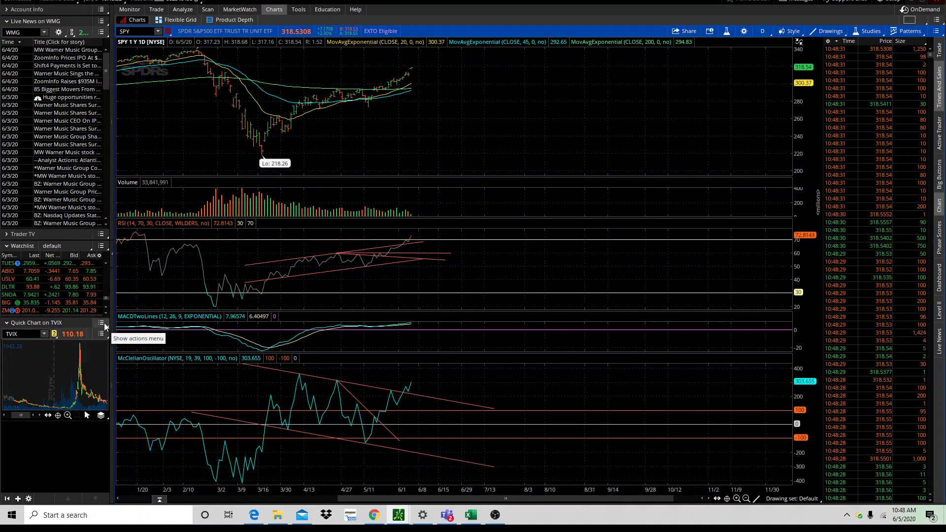
Load the BA chart and set its time frame to intraday with the Today interval and 1 min aggregation.
{"action": "left_click", "coordinate": [129, 31]}
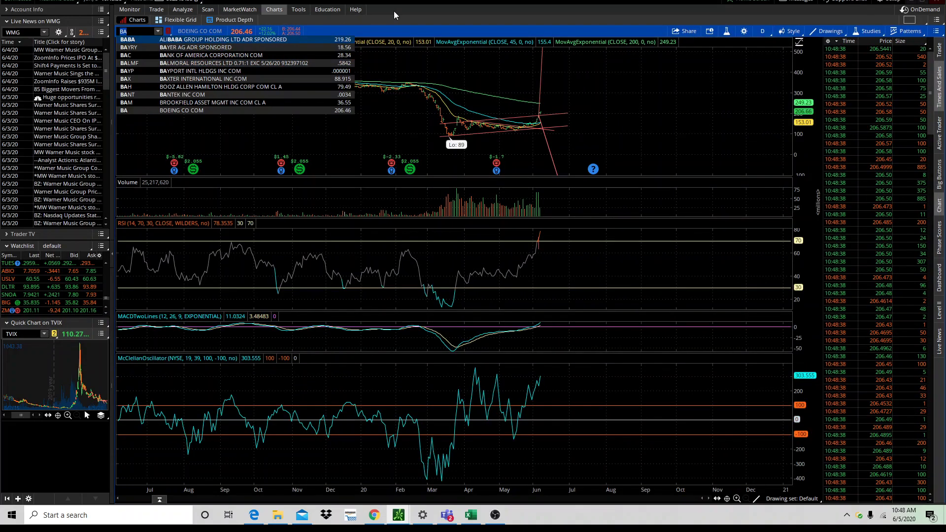
{"action": "key", "text": "Return"}
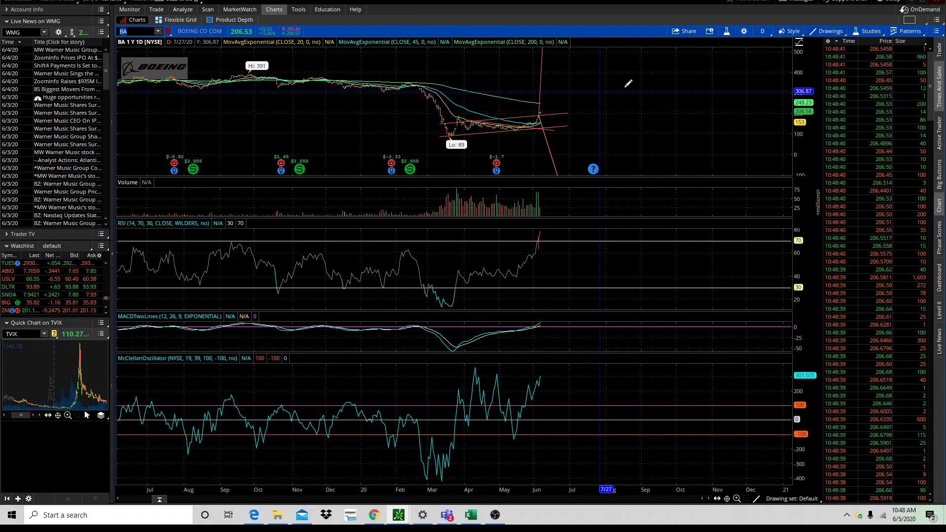
{"action": "left_click", "coordinate": [762, 31]}
{"action": "left_click", "coordinate": [766, 46]}
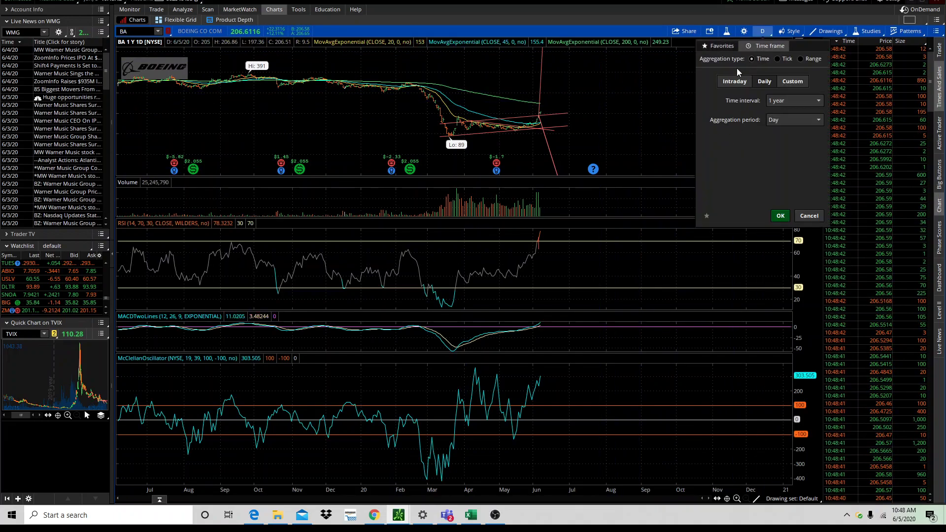
{"action": "left_click", "coordinate": [735, 81]}
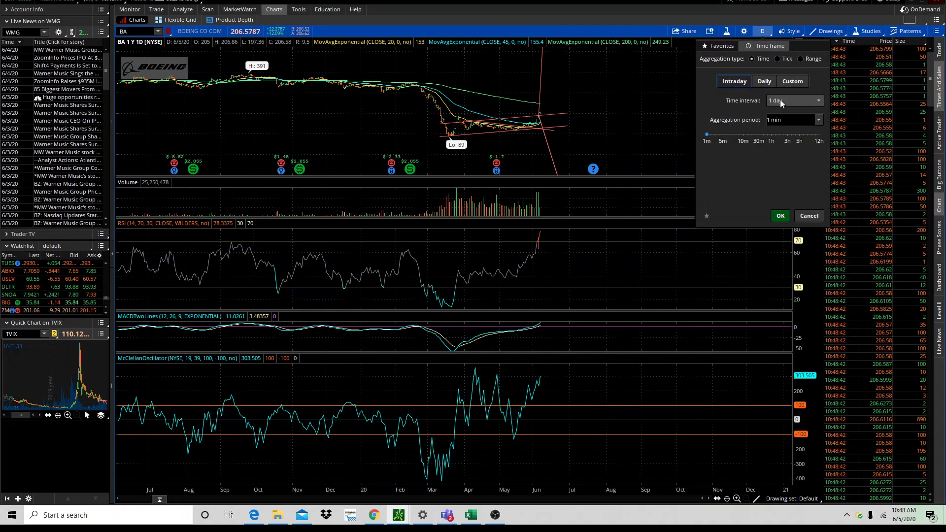
{"action": "left_click", "coordinate": [774, 101]}
{"action": "left_click", "coordinate": [786, 118]}
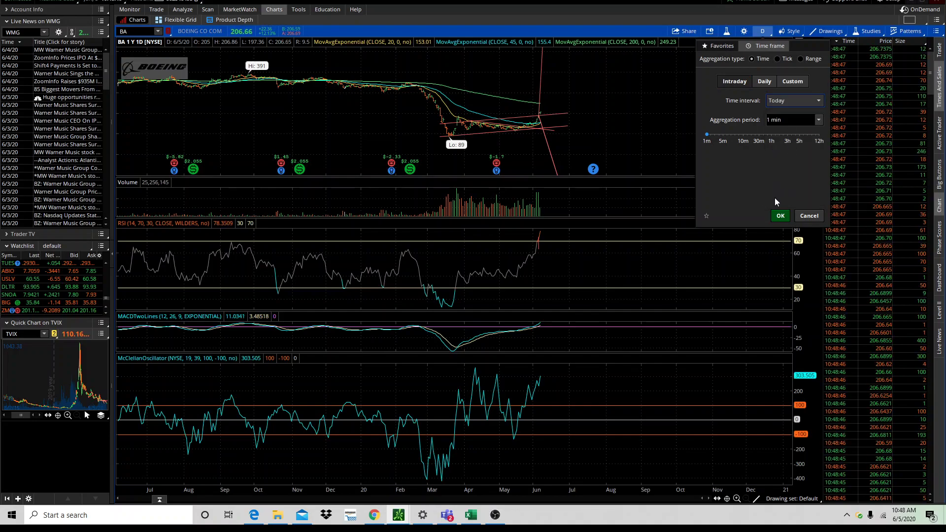
{"action": "left_click", "coordinate": [773, 217]}
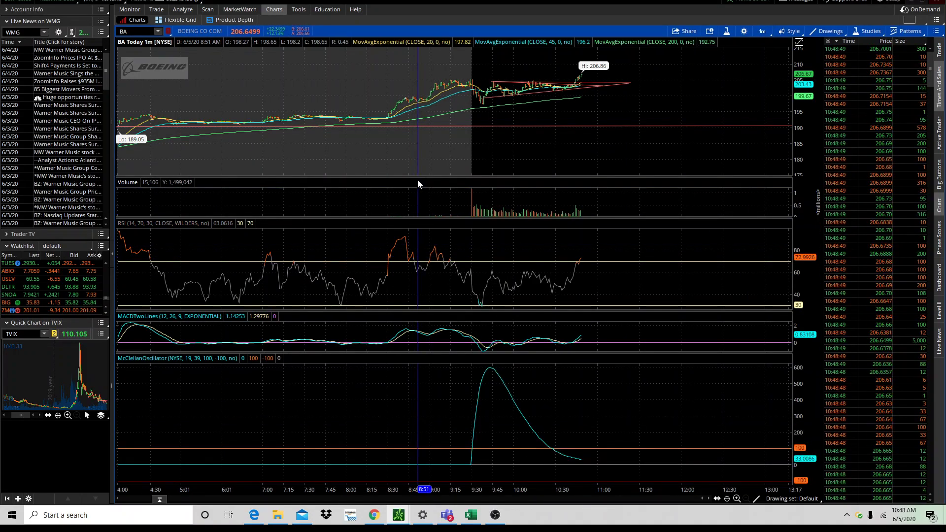
Enlarge the BA price pane and zoom in on the session from about 8:50 onward, stretching the price scale.
{"action": "left_click_drag", "start_coordinate": [416, 178], "coordinate": [396, 407]}
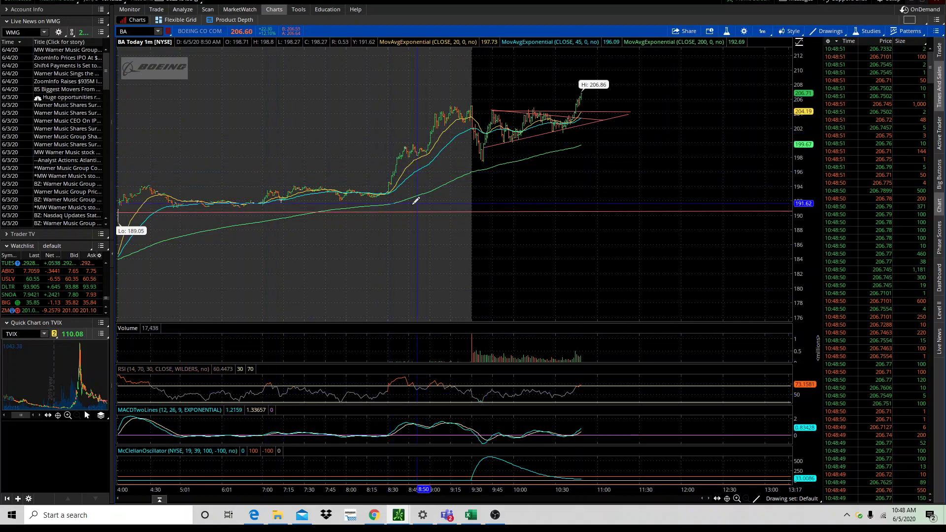
{"action": "left_click_drag", "start_coordinate": [450, 203], "coordinate": [675, 192]}
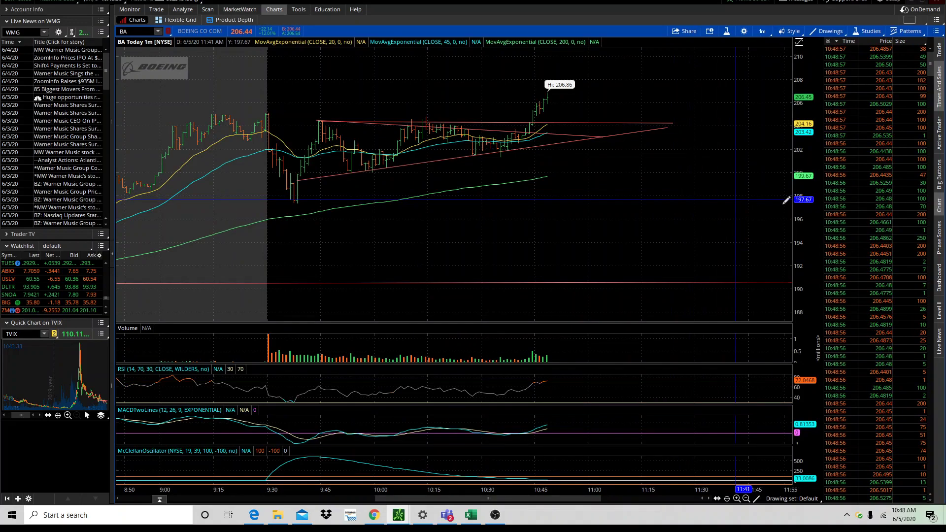
{"action": "left_click_drag", "start_coordinate": [817, 183], "coordinate": [795, 182]}
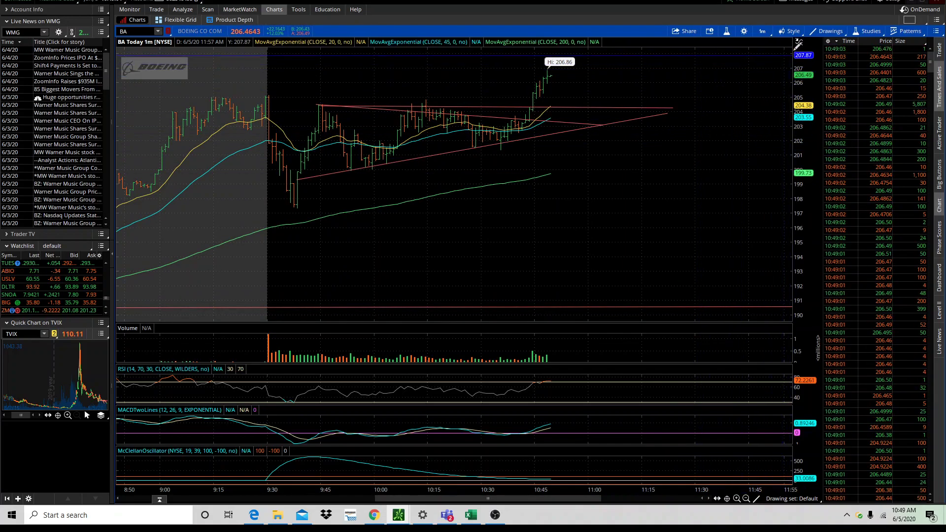
Review the chart's available time intervals, keeping Today with 1 min aggregation.
{"action": "left_click", "coordinate": [764, 31]}
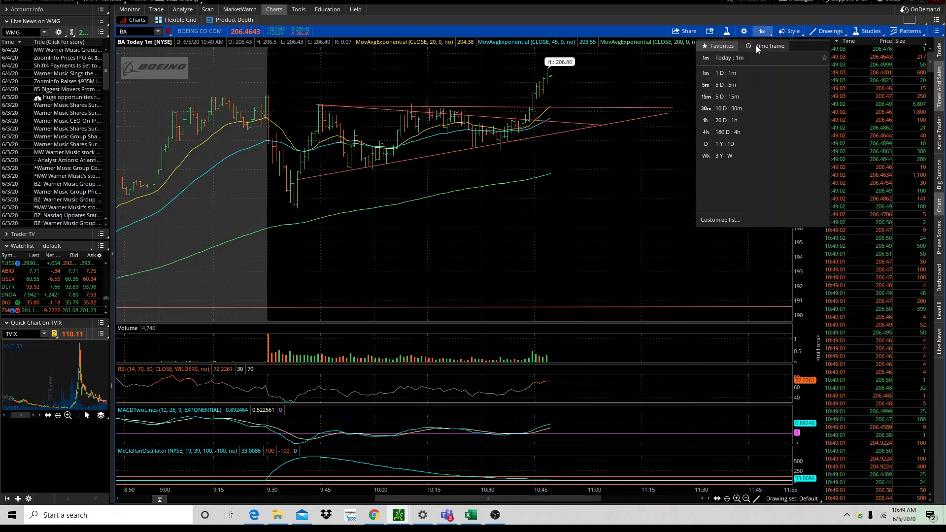
{"action": "left_click", "coordinate": [771, 101]}
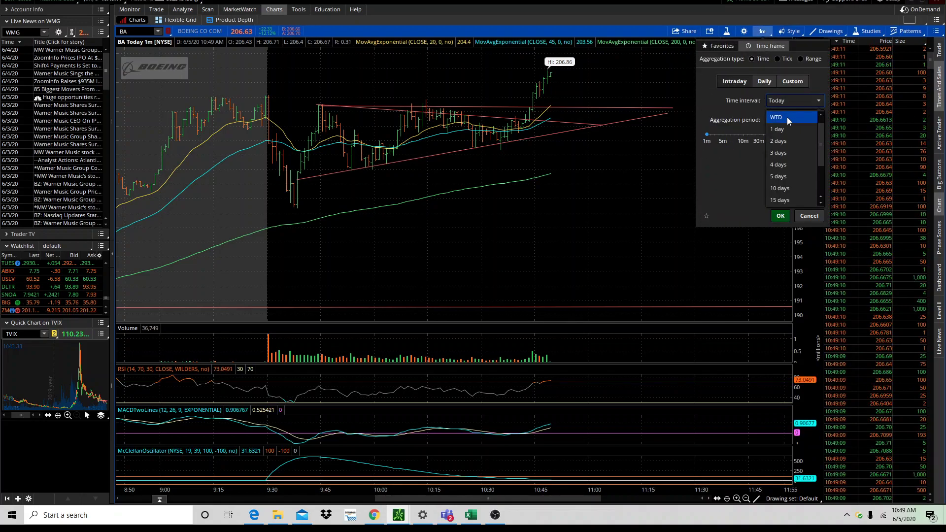
{"action": "left_click", "coordinate": [823, 14]}
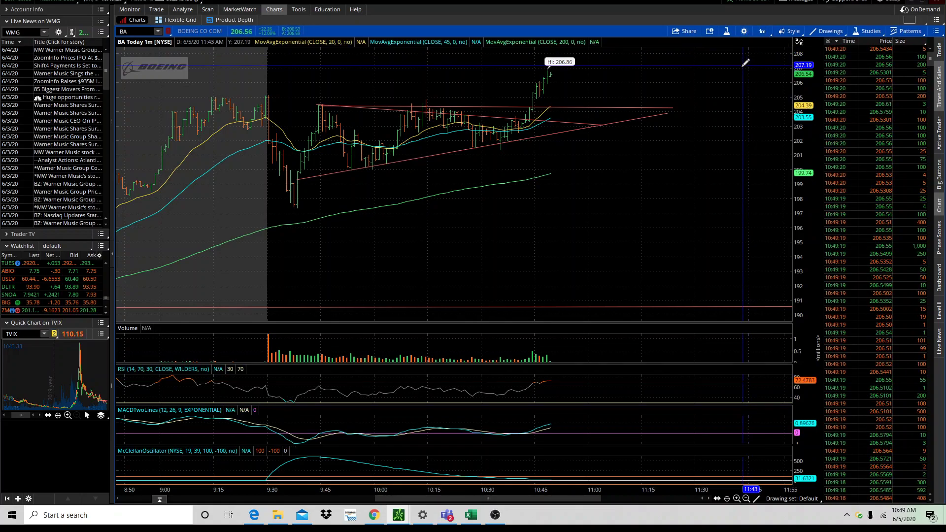
{"action": "left_click", "coordinate": [763, 32]}
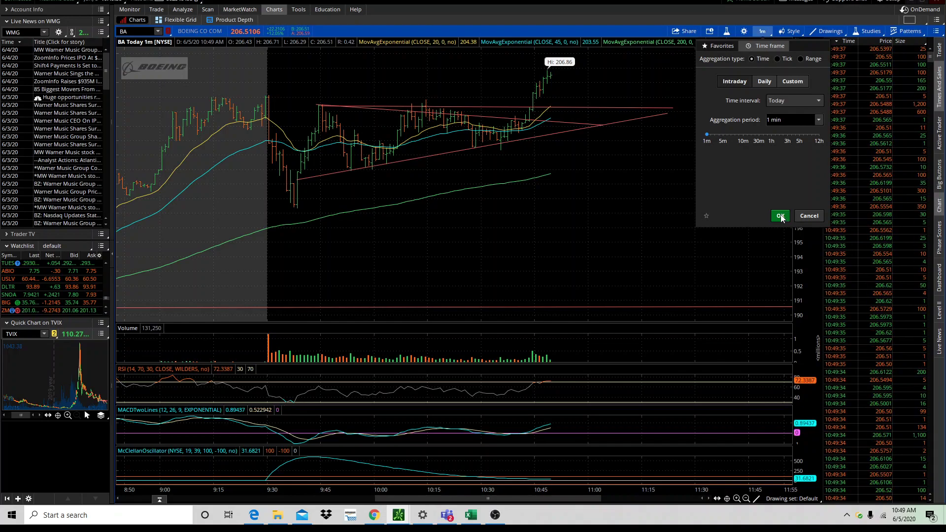
{"action": "left_click", "coordinate": [780, 216]}
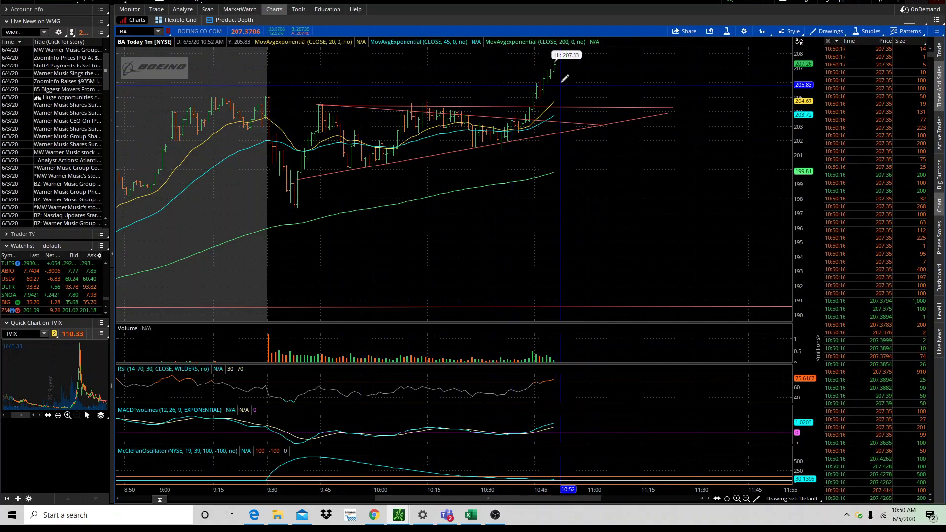
Set the BA chart's time frame to daily with a 1 year interval and Day aggregation.
{"action": "left_click", "coordinate": [763, 34]}
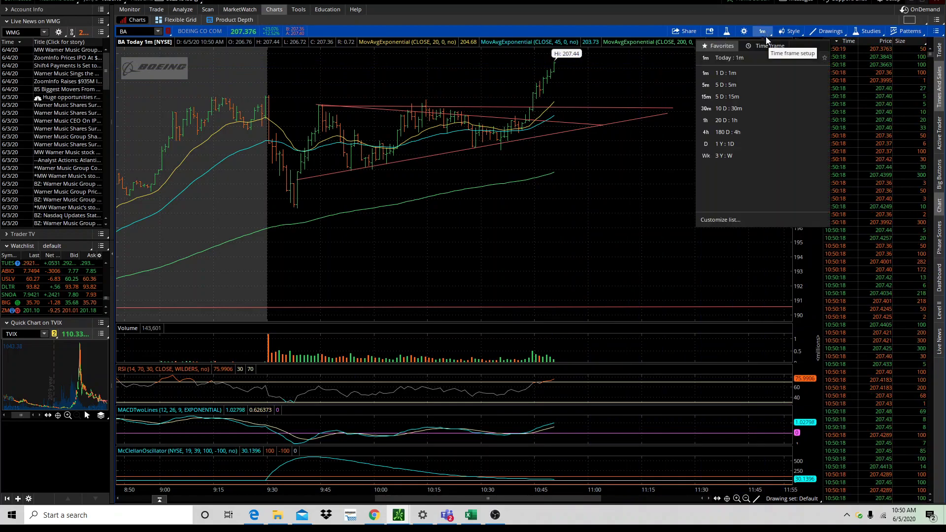
{"action": "left_click", "coordinate": [767, 46]}
{"action": "left_click", "coordinate": [764, 81]}
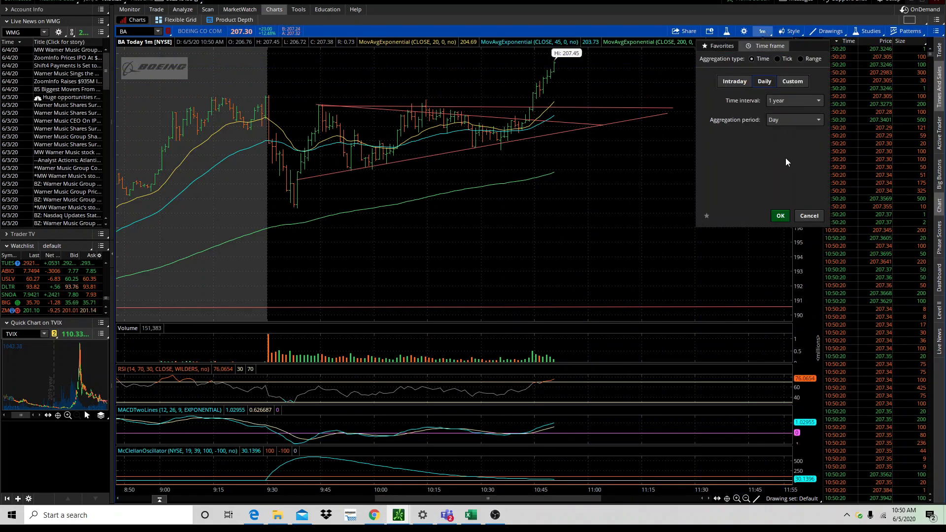
{"action": "left_click", "coordinate": [780, 217]}
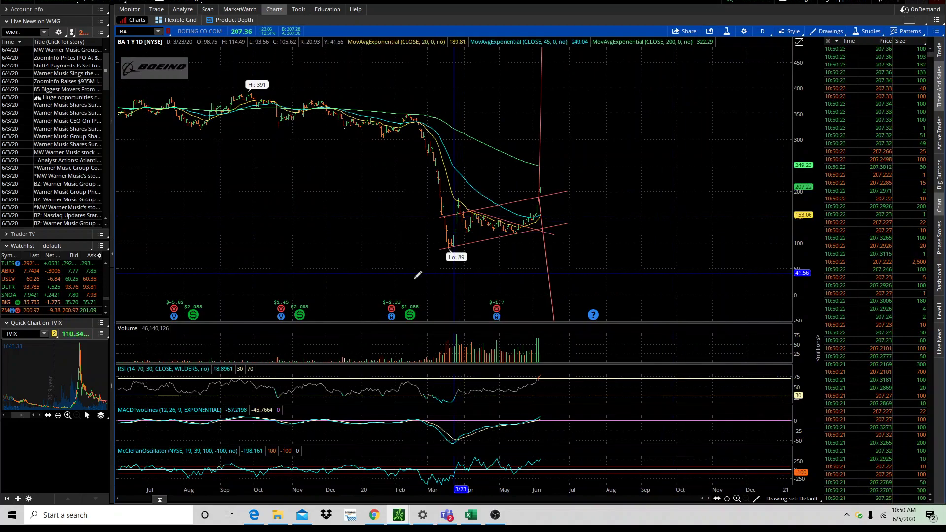
Zoom in on BA's daily bars from mid-May onward and compress the price scale to span about 0 to 240.
{"action": "left_click_drag", "start_coordinate": [381, 269], "coordinate": [806, 230]}
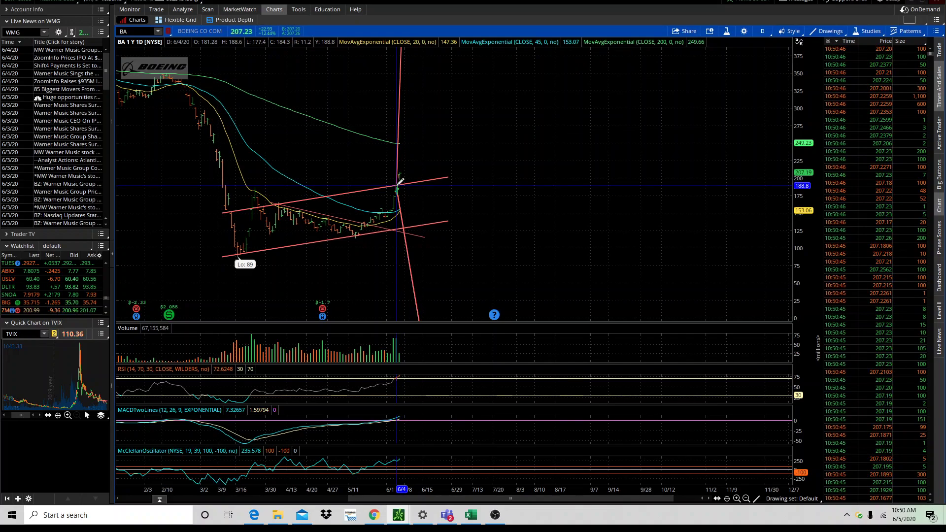
{"action": "left_click_drag", "start_coordinate": [351, 228], "coordinate": [466, 226]}
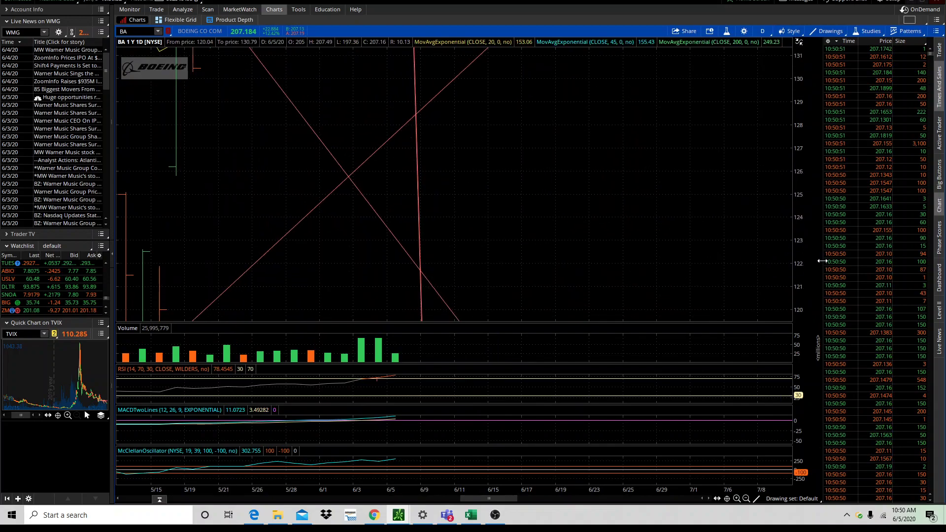
{"action": "left_click_drag", "start_coordinate": [821, 260], "coordinate": [816, 209]}
{"action": "left_click_drag", "start_coordinate": [809, 157], "coordinate": [800, 175]}
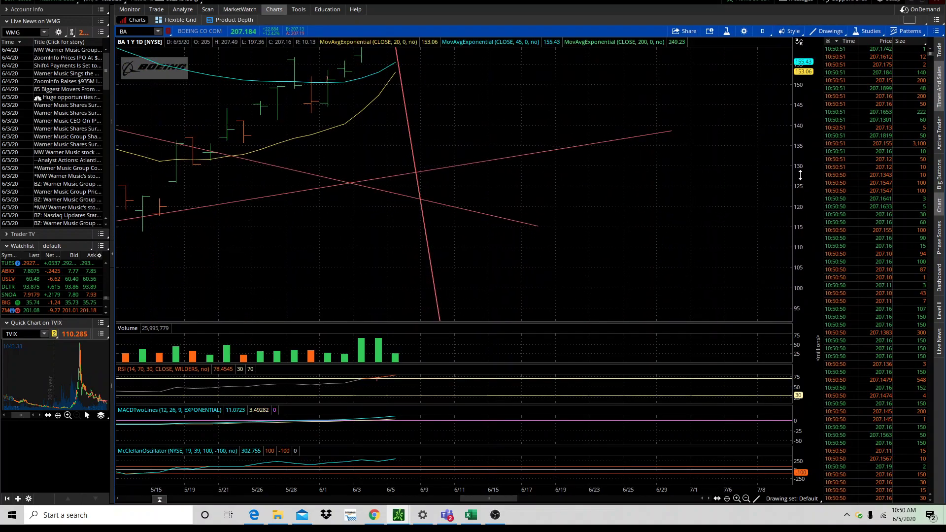
{"action": "left_click_drag", "start_coordinate": [800, 142], "coordinate": [804, 188]}
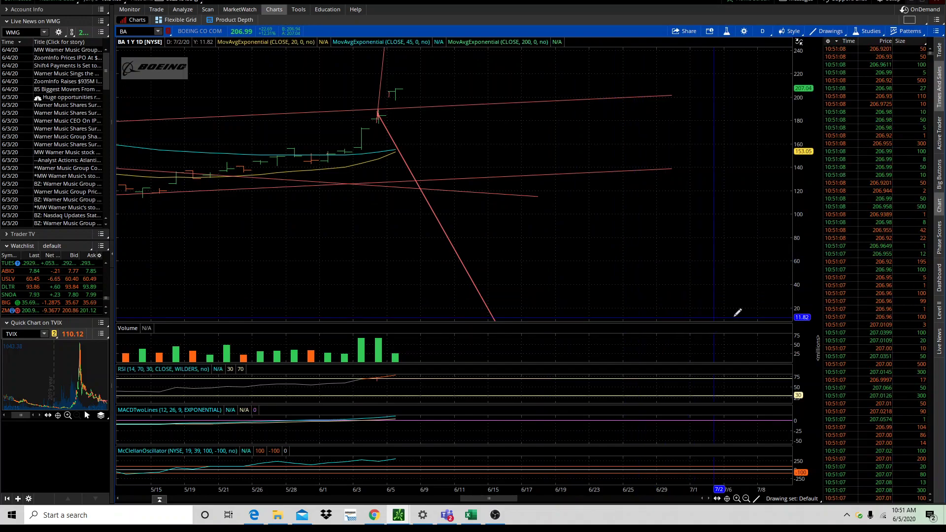
{"action": "left_click_drag", "start_coordinate": [808, 275], "coordinate": [808, 278]}
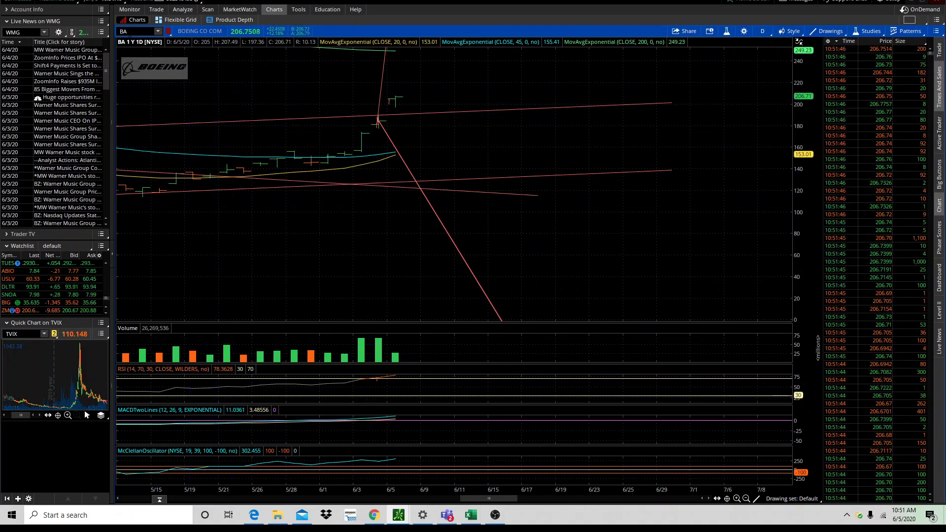
Load the daily USLV chart, zoomed in from about March onward, and examine its MACD in a temporarily enlarged pane.
{"action": "type", "text": "USLV"}
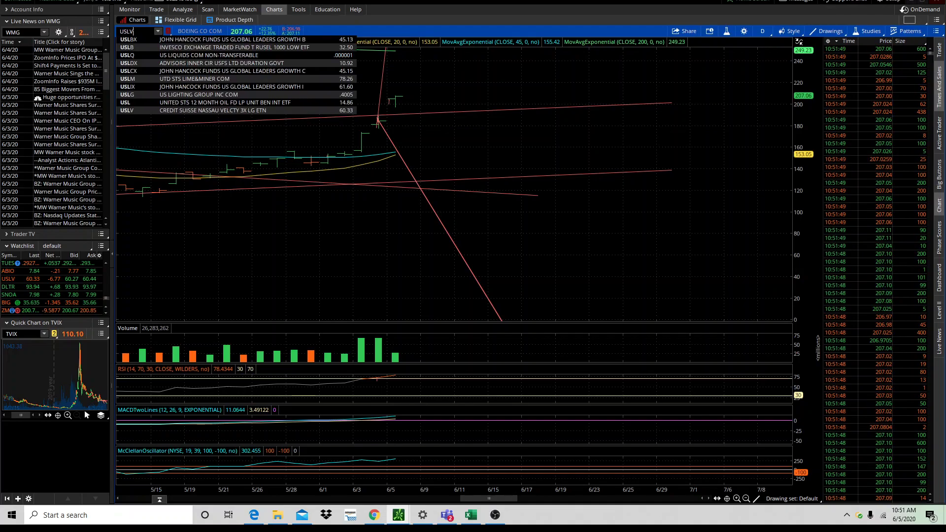
{"action": "key", "text": "Return"}
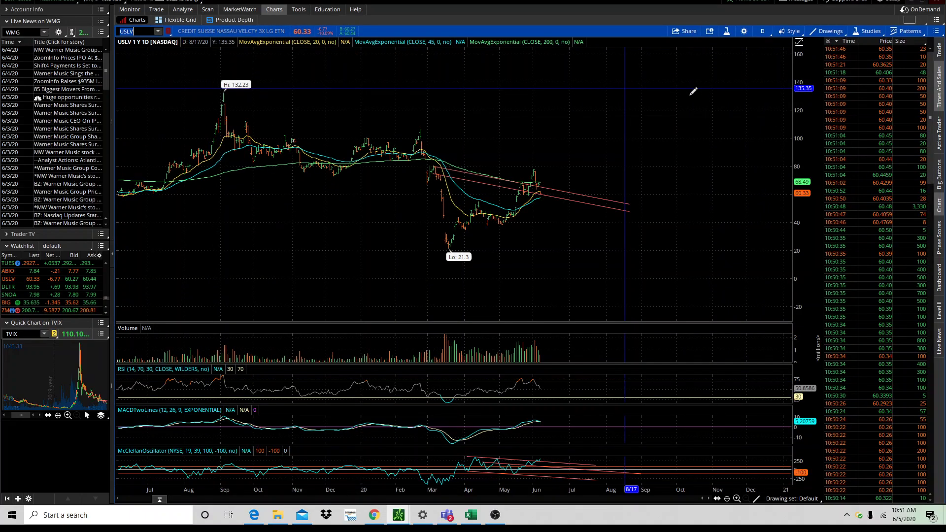
{"action": "left_click_drag", "start_coordinate": [418, 255], "coordinate": [814, 197]}
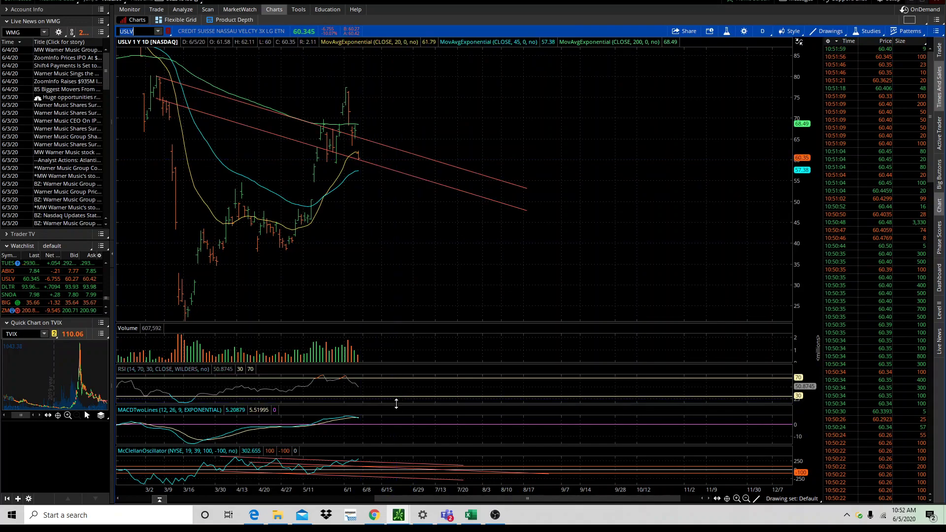
{"action": "left_click_drag", "start_coordinate": [397, 404], "coordinate": [383, 264]}
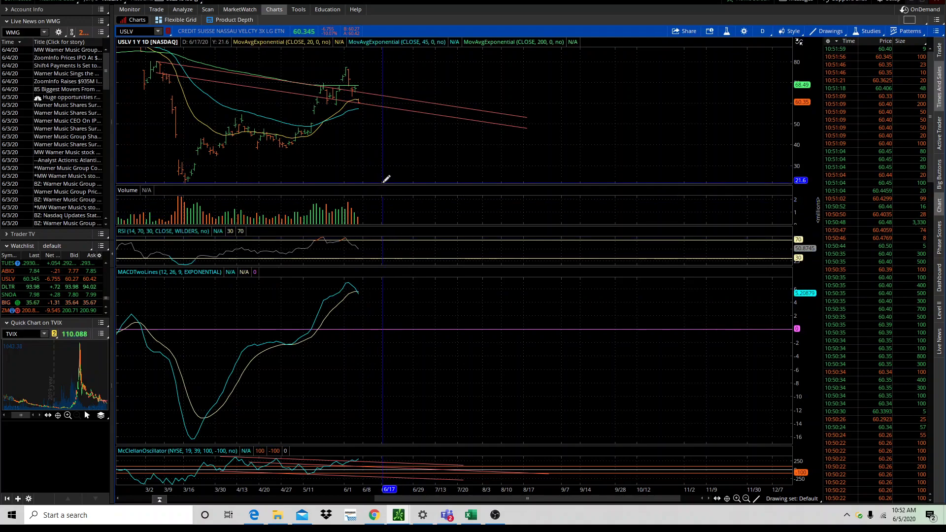
{"action": "left_click_drag", "start_coordinate": [382, 186], "coordinate": [386, 405]}
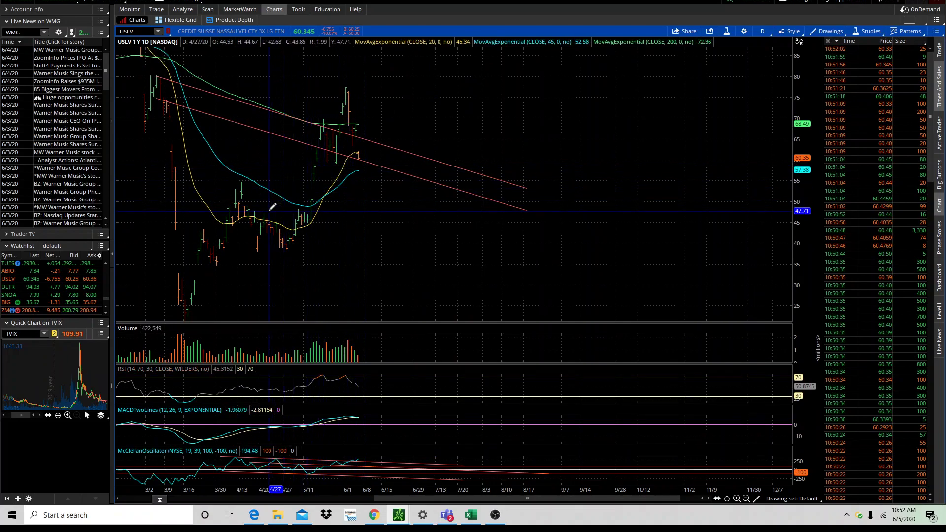
Draw an ascending trendline on the USLV price from about 43 on 3/12 to about 68 in late July.
{"action": "left_click", "coordinate": [171, 229]}
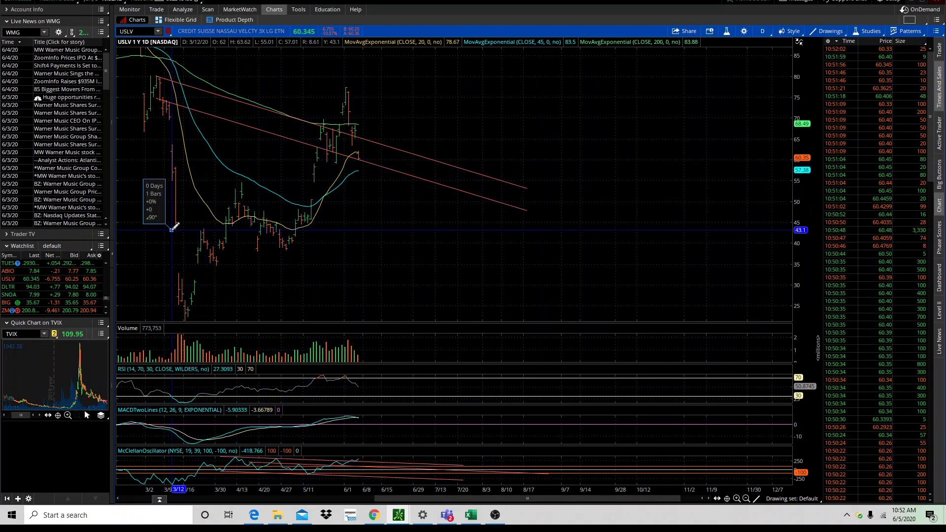
{"action": "left_click", "coordinate": [484, 124]}
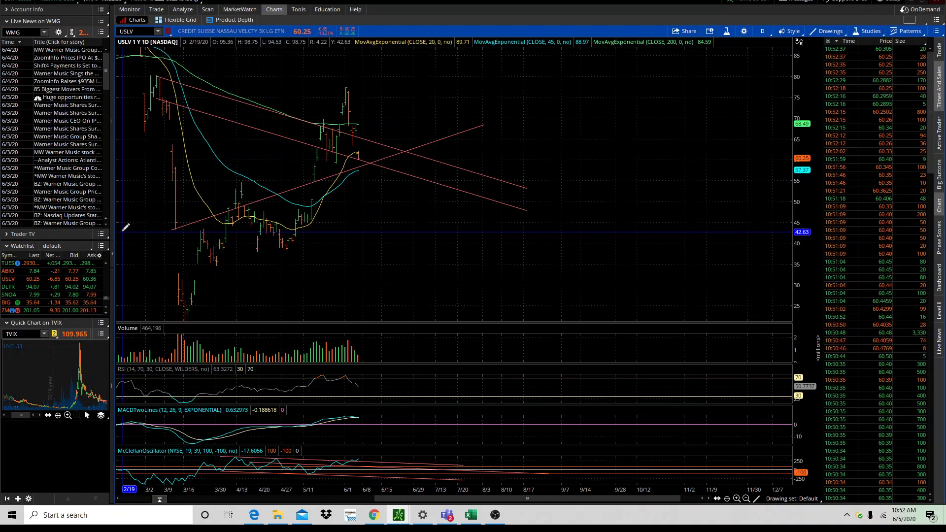
Load the TWO chart in place of USLV.
{"action": "scroll", "coordinate": [108, 261], "scroll_direction": "up", "scroll_amount": 1}
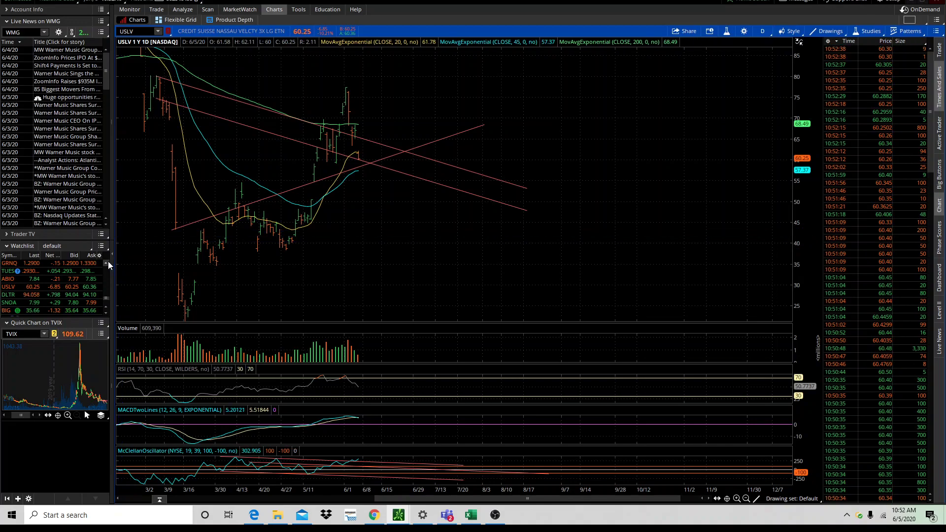
{"action": "left_click", "coordinate": [131, 31]}
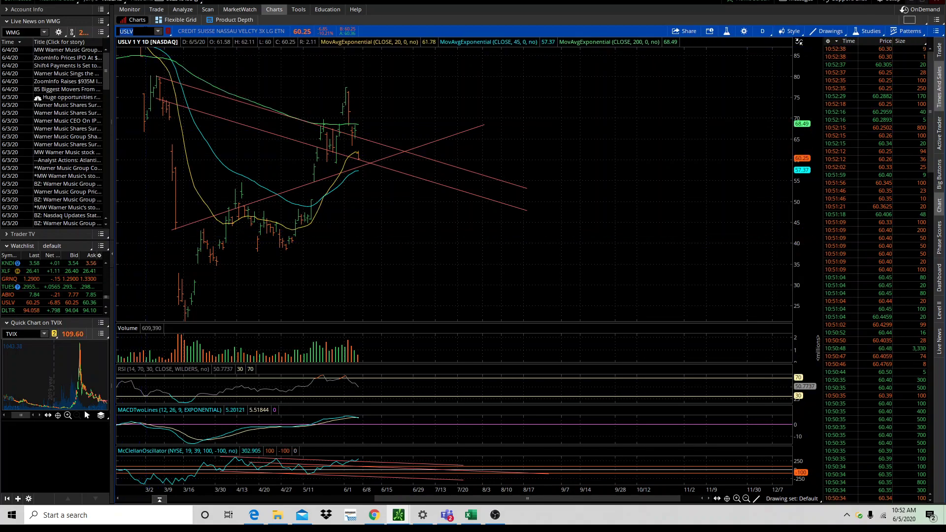
{"action": "type", "text": "TWO"}
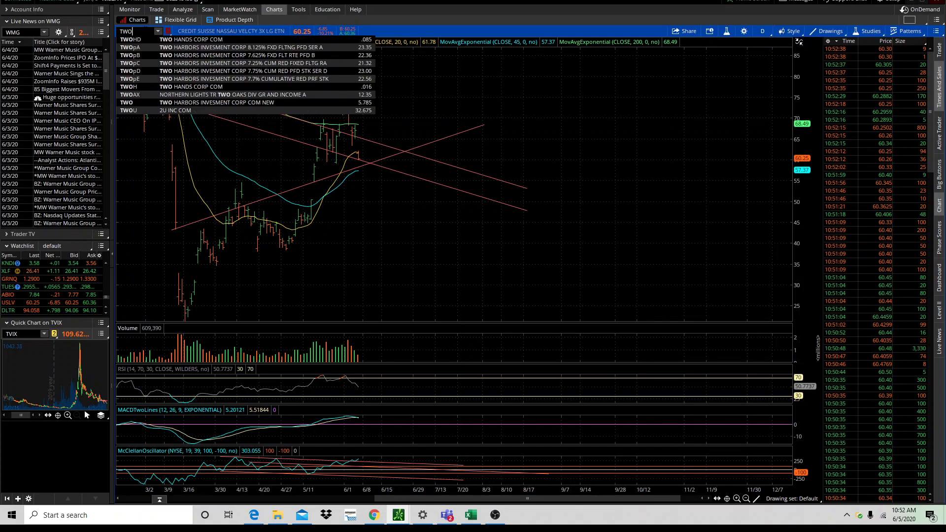
{"action": "key", "text": "Return"}
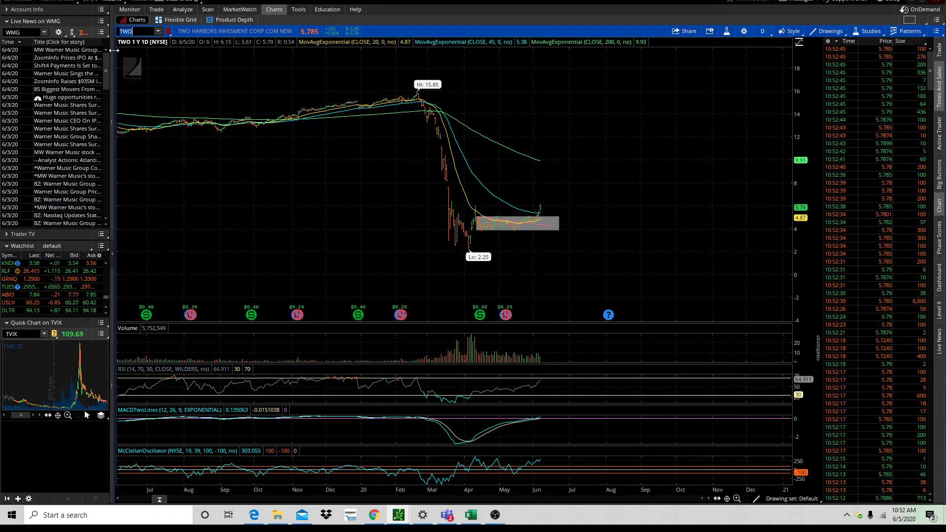
Load the MFA chart with an intraday 1 day, 1 min time frame, zoomed in from about 7:15 onward.
{"action": "type", "text": "MFA"}
{"action": "key", "text": "Return"}
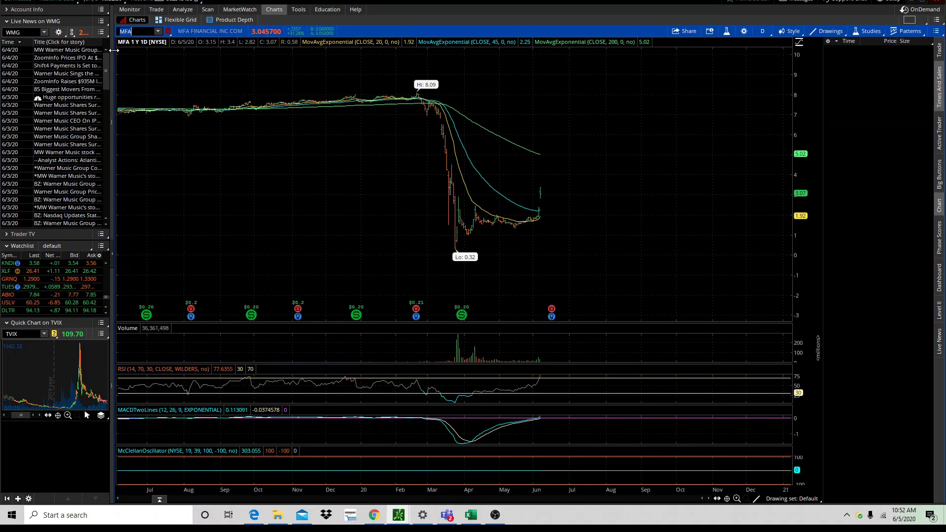
{"action": "left_click", "coordinate": [761, 31]}
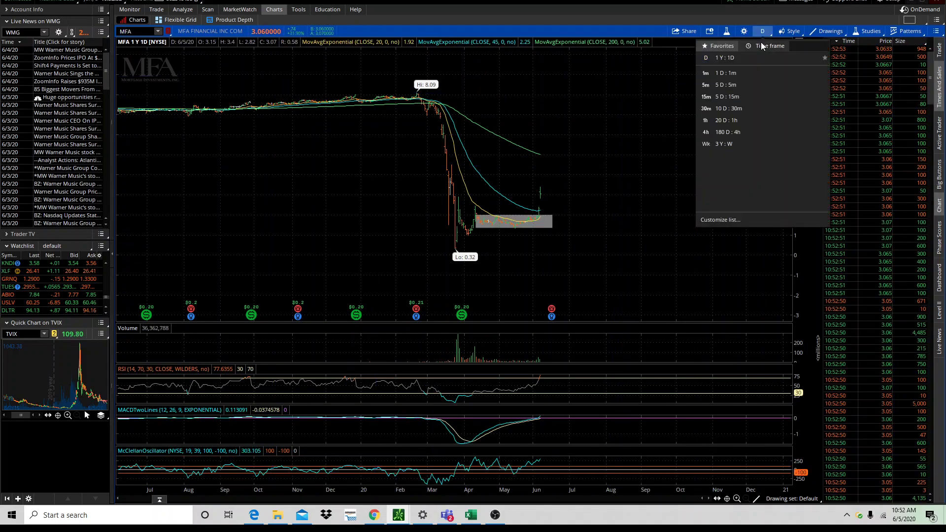
{"action": "left_click", "coordinate": [758, 45]}
{"action": "left_click", "coordinate": [736, 80]}
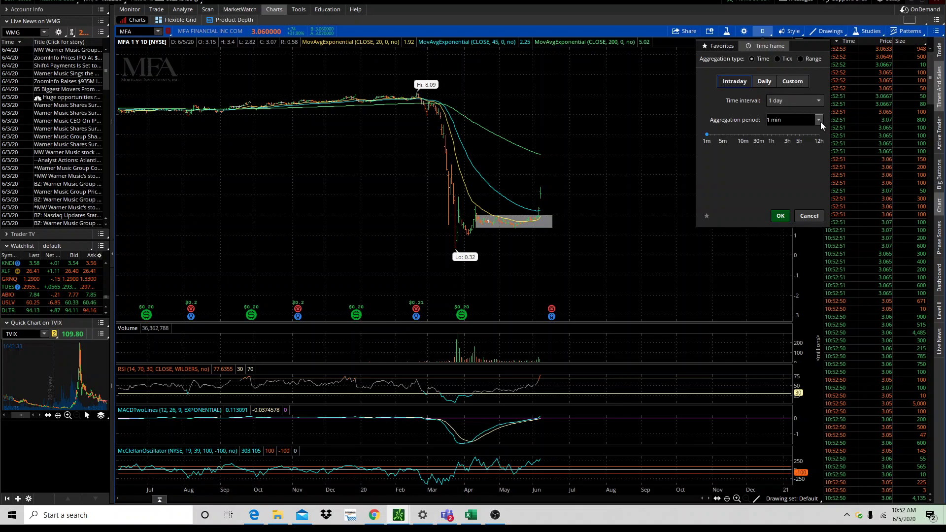
{"action": "left_click", "coordinate": [778, 216]}
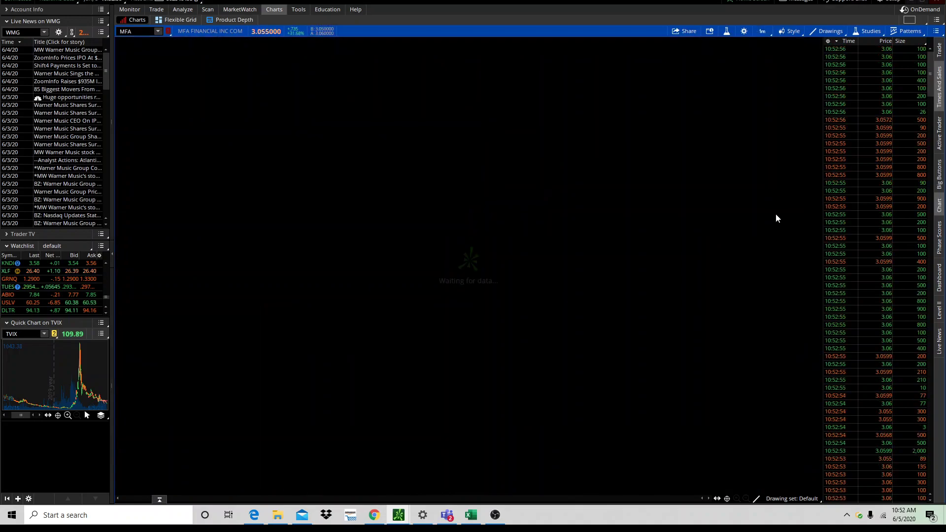
{"action": "left_click_drag", "start_coordinate": [567, 218], "coordinate": [793, 203]}
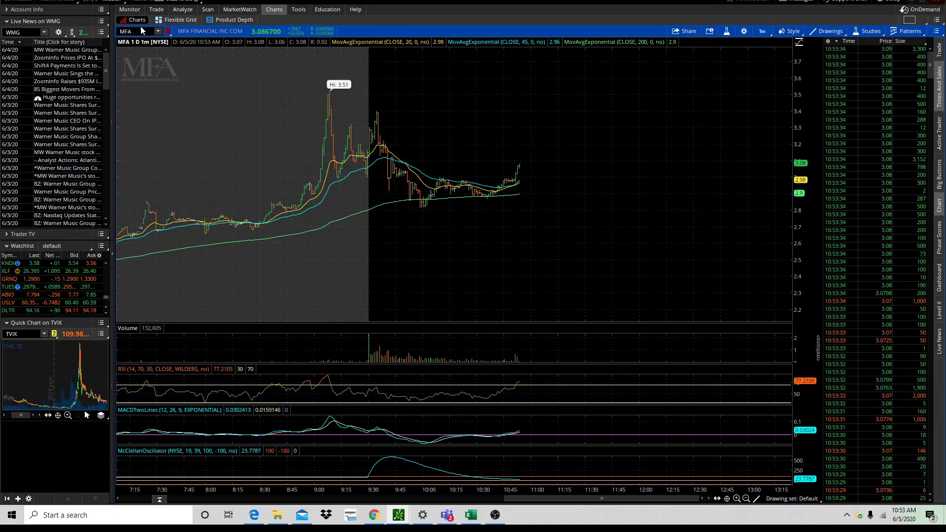
Load the SPY chart and set its time frame to daily with a 1 year interval and Day aggregation.
{"action": "type", "text": "Y"}
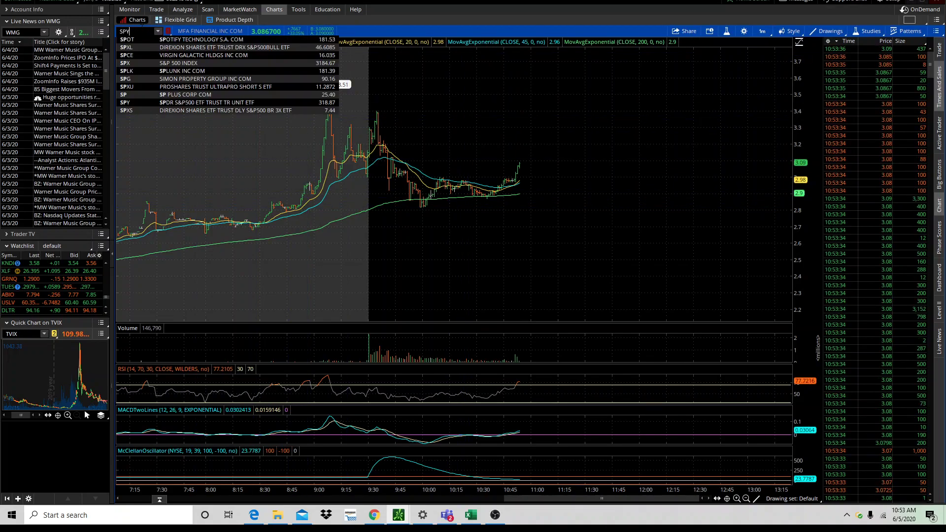
{"action": "key", "text": "Return"}
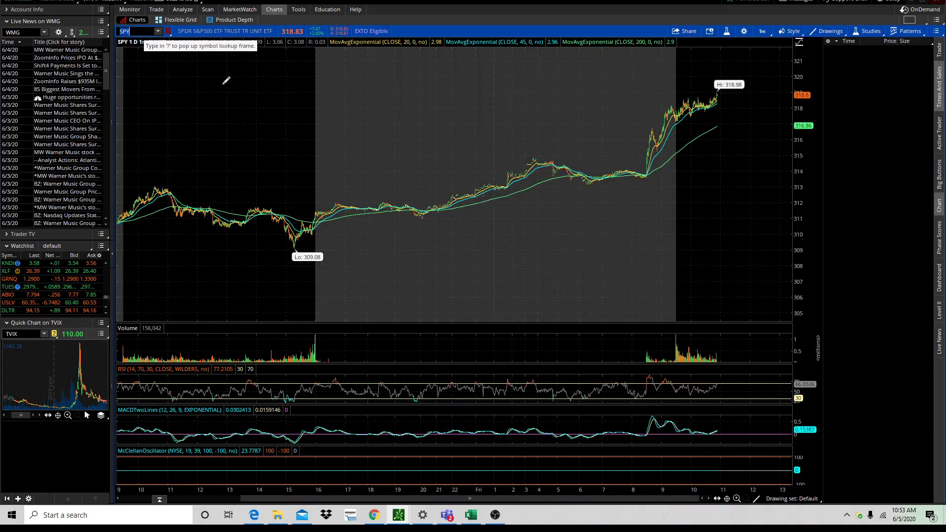
{"action": "left_click", "coordinate": [763, 31]}
{"action": "left_click", "coordinate": [766, 46]}
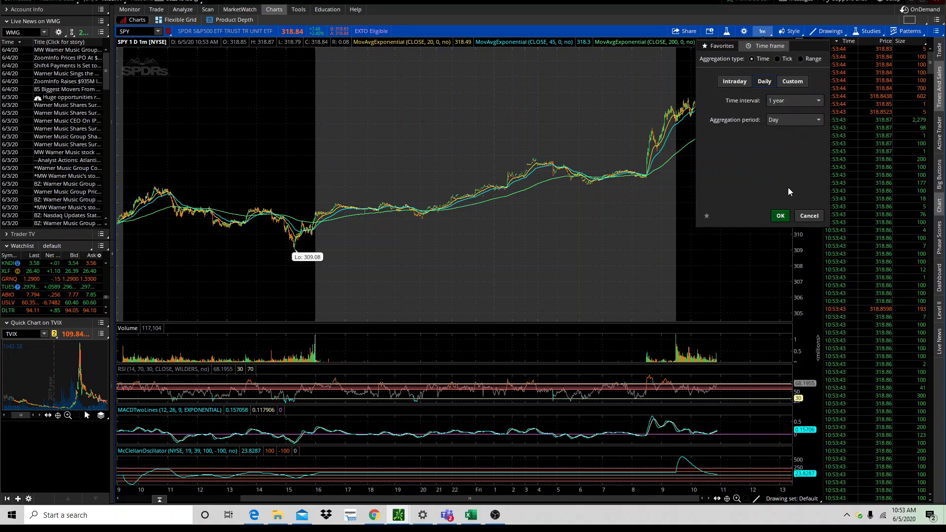
{"action": "left_click", "coordinate": [777, 215]}
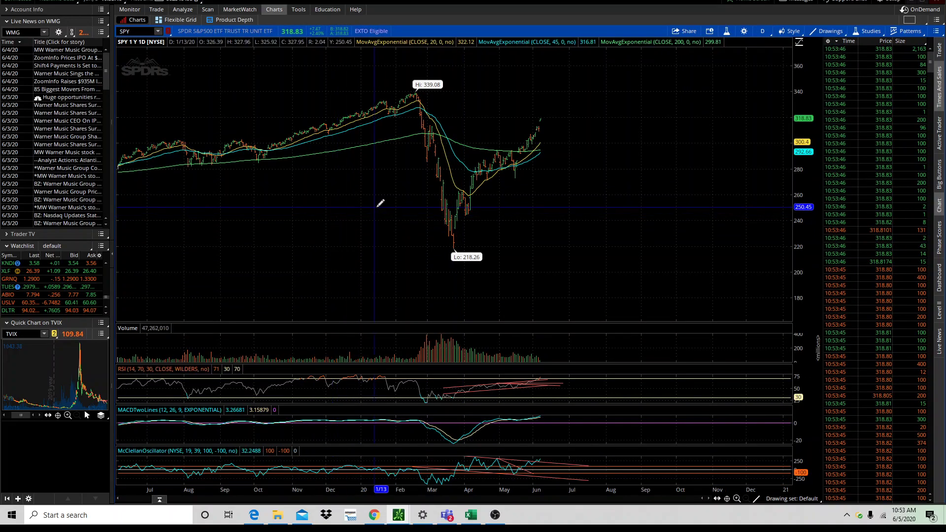
Zoom in on SPY's daily bars of 2020 and enlarge the RSI pane to examine its trendlines.
{"action": "left_click_drag", "start_coordinate": [376, 203], "coordinate": [803, 205]}
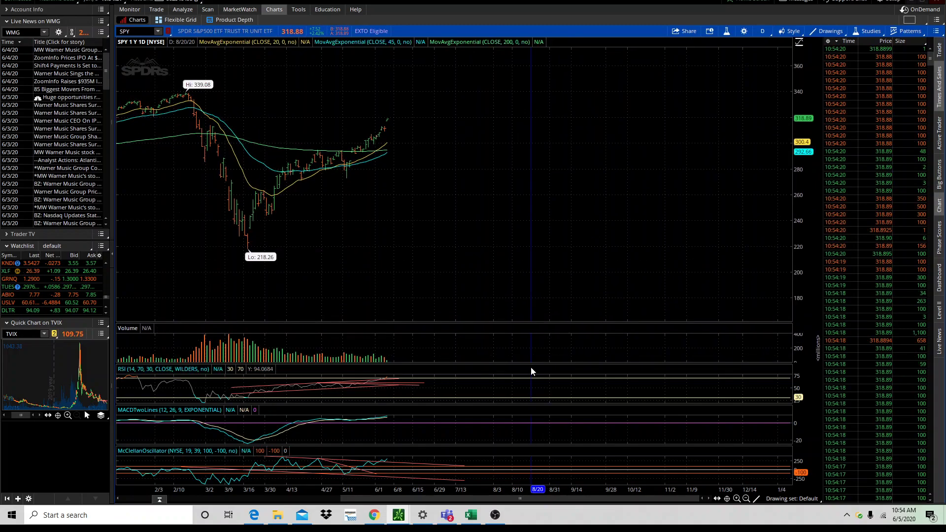
{"action": "left_click_drag", "start_coordinate": [532, 363], "coordinate": [538, 234]}
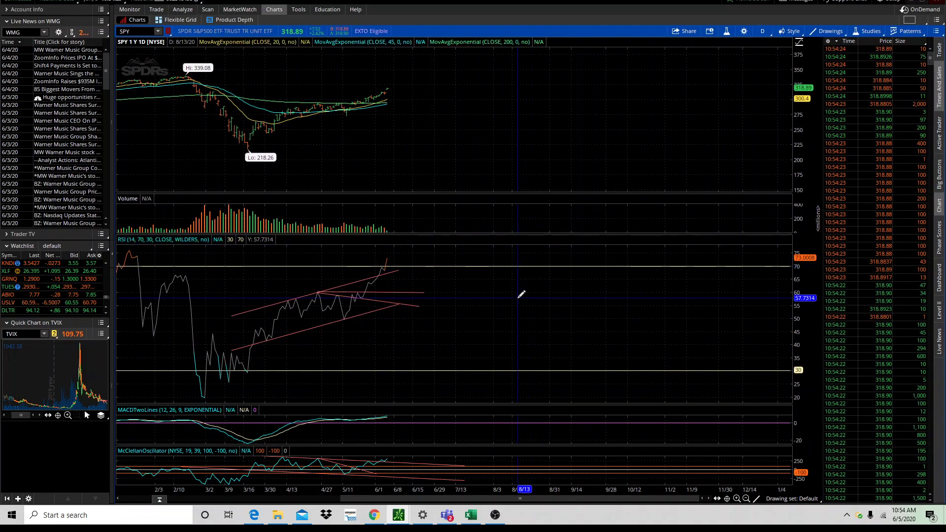
{"action": "scroll", "coordinate": [521, 294], "scroll_direction": "up", "scroll_amount": 5}
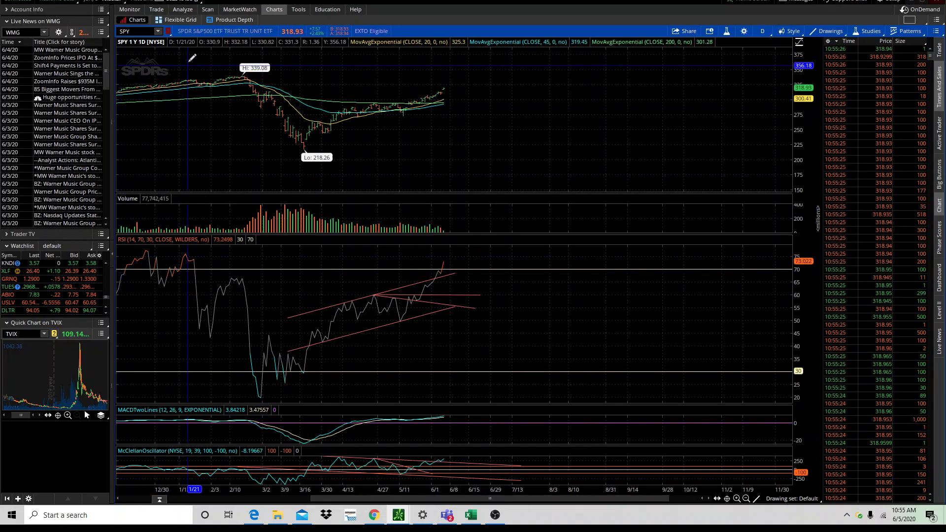
Load the daily HTZ chart and enlarge its price pane, zoomed in from about 5/12 onward.
{"action": "left_click", "coordinate": [125, 31]}
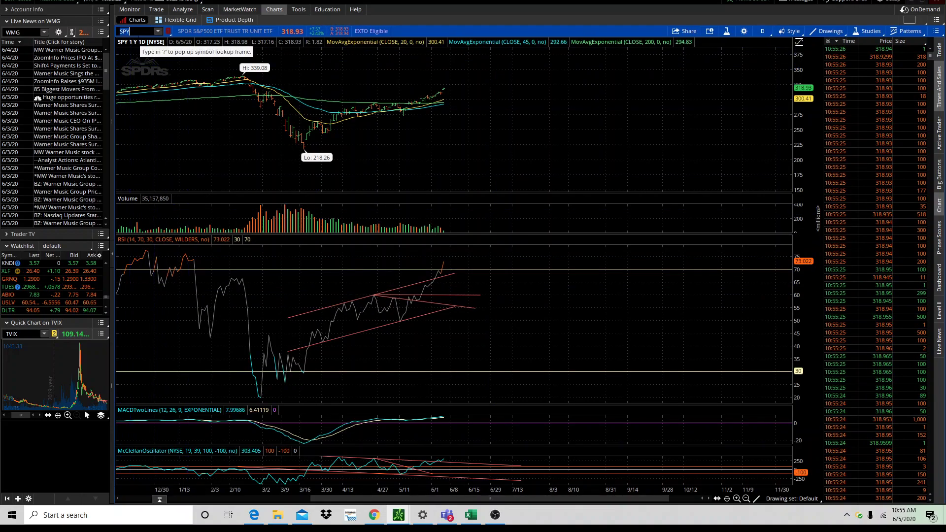
{"action": "type", "text": "HTZ"}
{"action": "key", "text": "Return"}
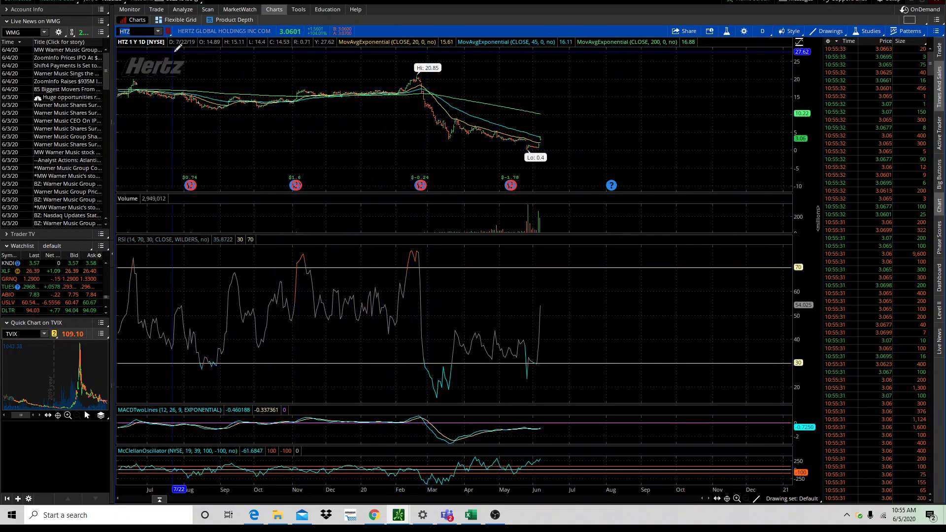
{"action": "left_click", "coordinate": [476, 194]}
{"action": "left_click_drag", "start_coordinate": [476, 193], "coordinate": [463, 323]}
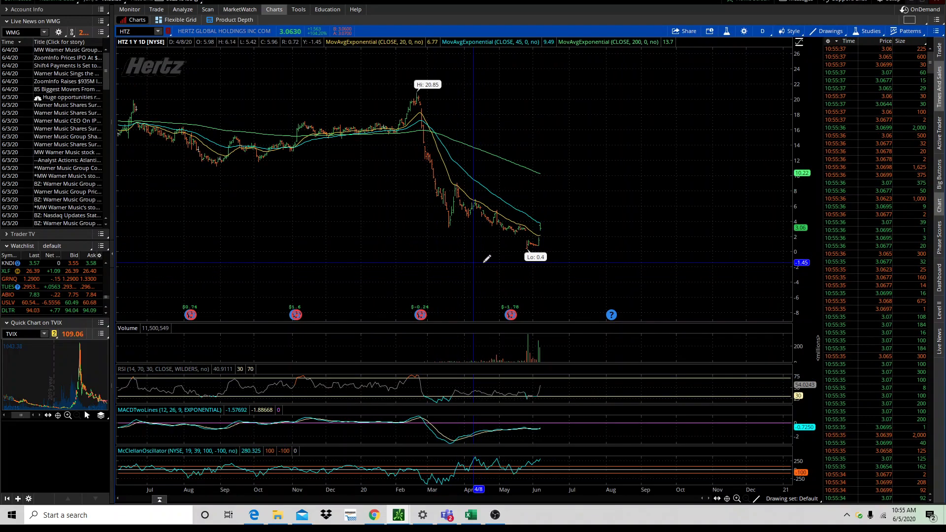
{"action": "left_click_drag", "start_coordinate": [508, 257], "coordinate": [569, 252]}
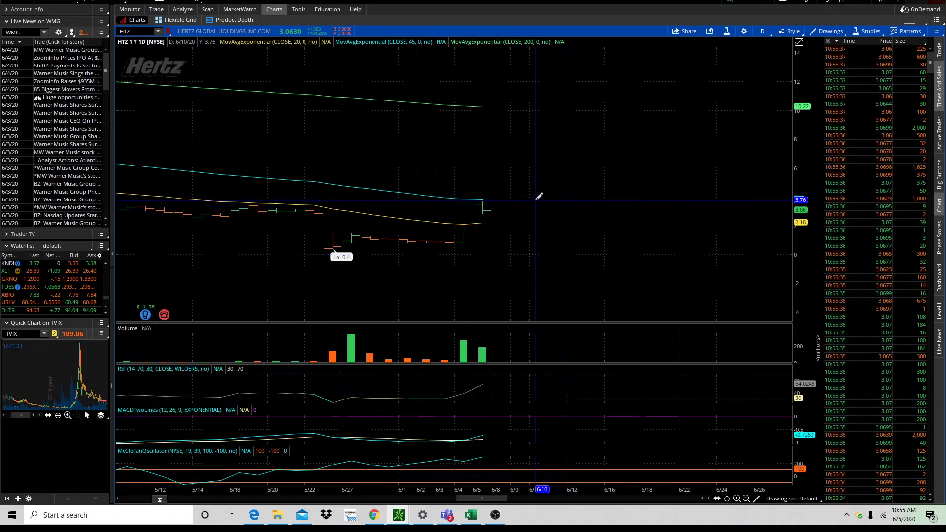